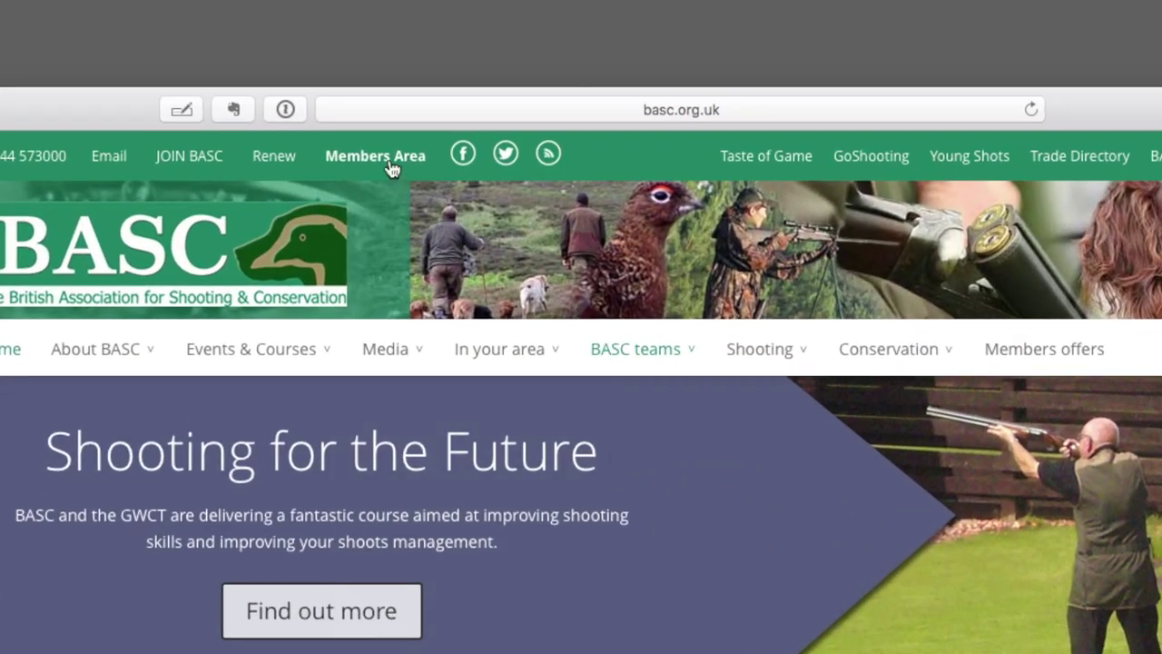
Step: Visit the BASC Members Area login and Request Your Initial Password pages, then show the Conservation menu
{"action": "left_click", "coordinate": [503, 72]}
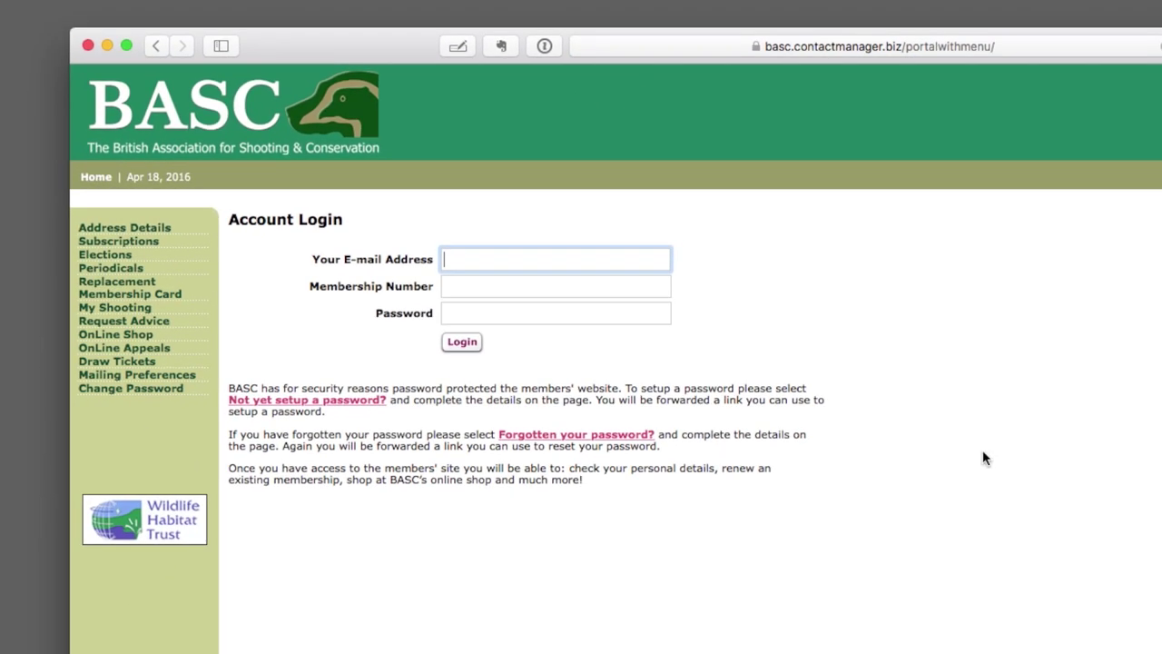
{"action": "left_click", "coordinate": [314, 401]}
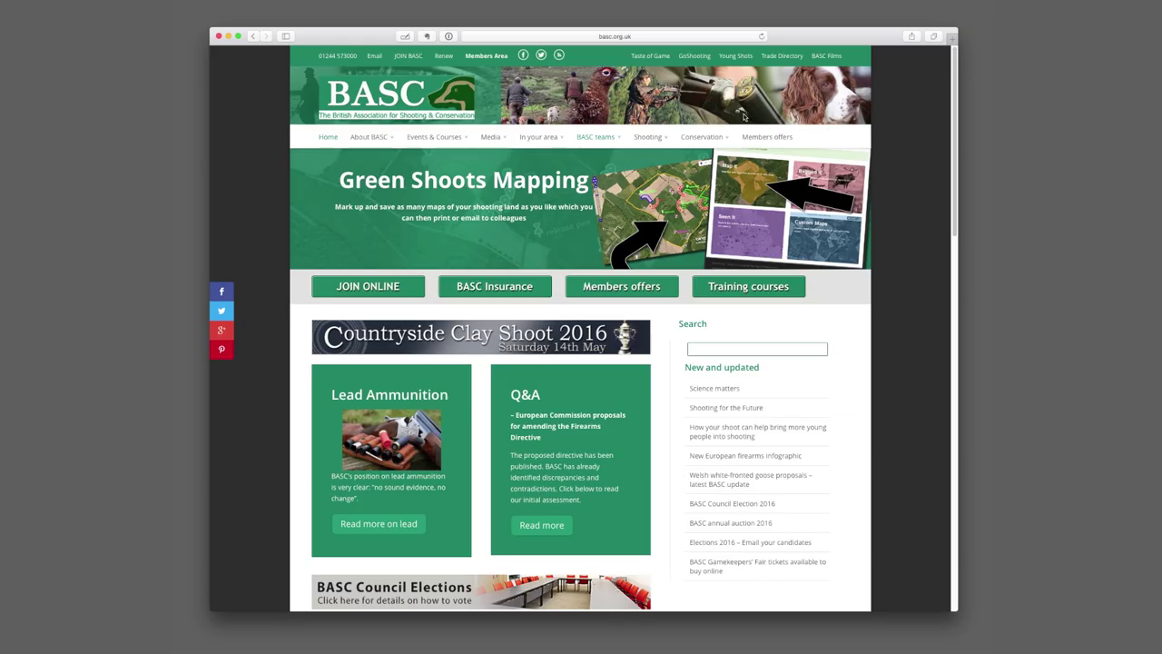
{"action": "mouse_move", "coordinate": [709, 139]}
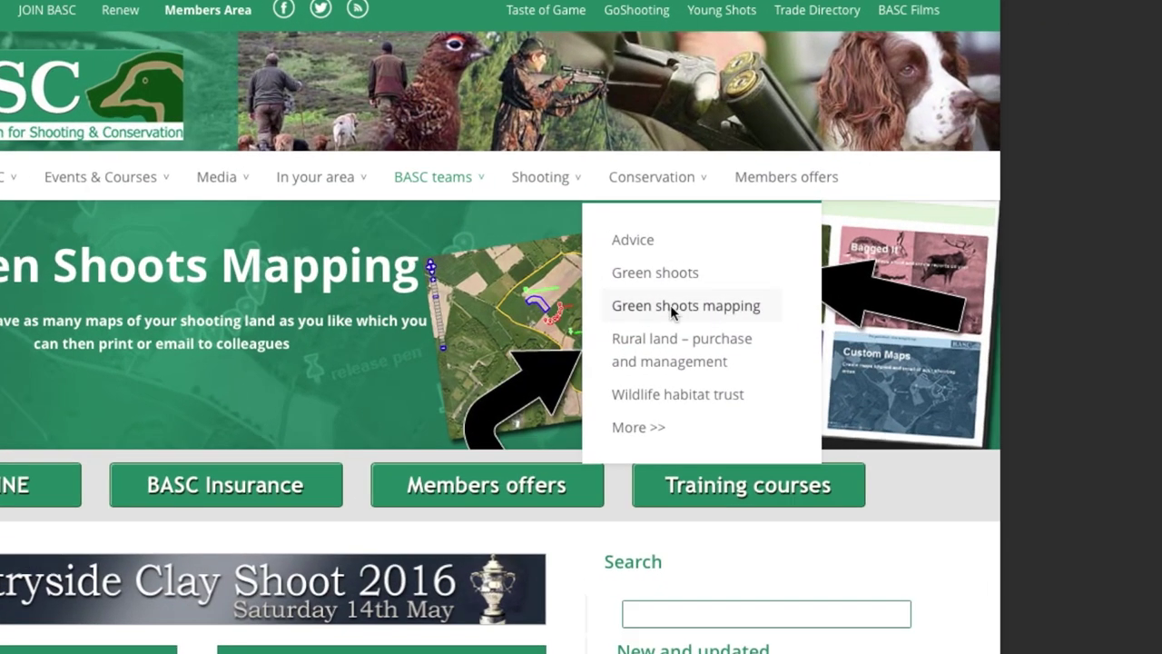
Step: Open Green shoots mapping and enter 1 Pink-footed goose in the wildfowl and waders bag
{"action": "left_click", "coordinate": [670, 304]}
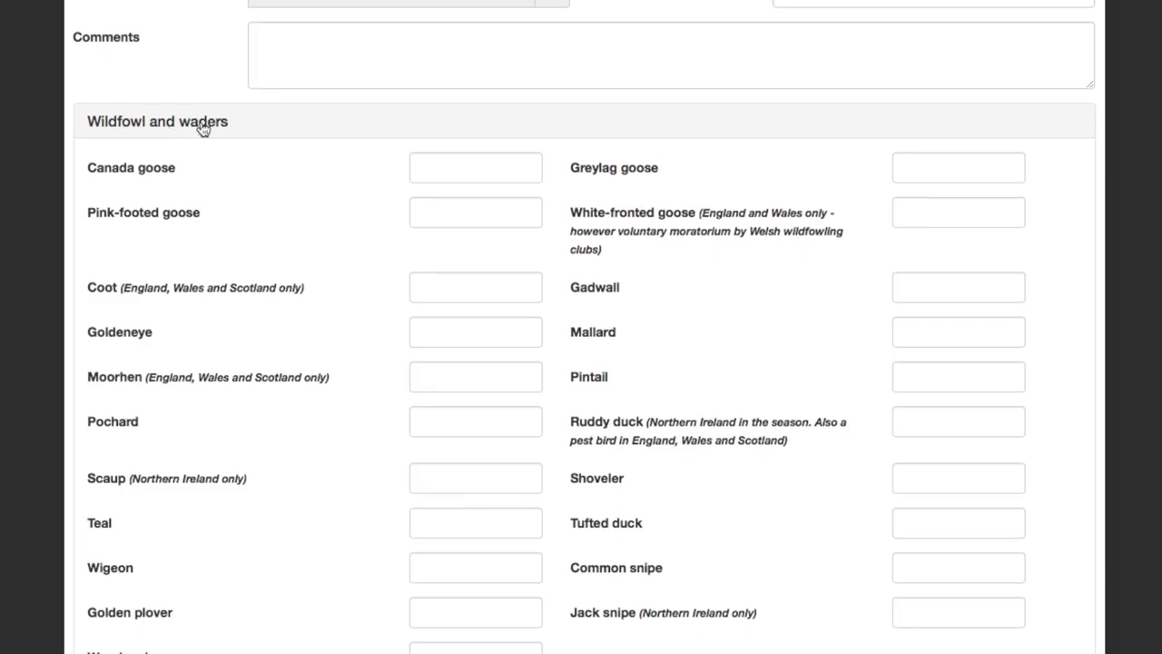
{"action": "left_click", "coordinate": [459, 198]}
{"action": "type", "text": "1"}
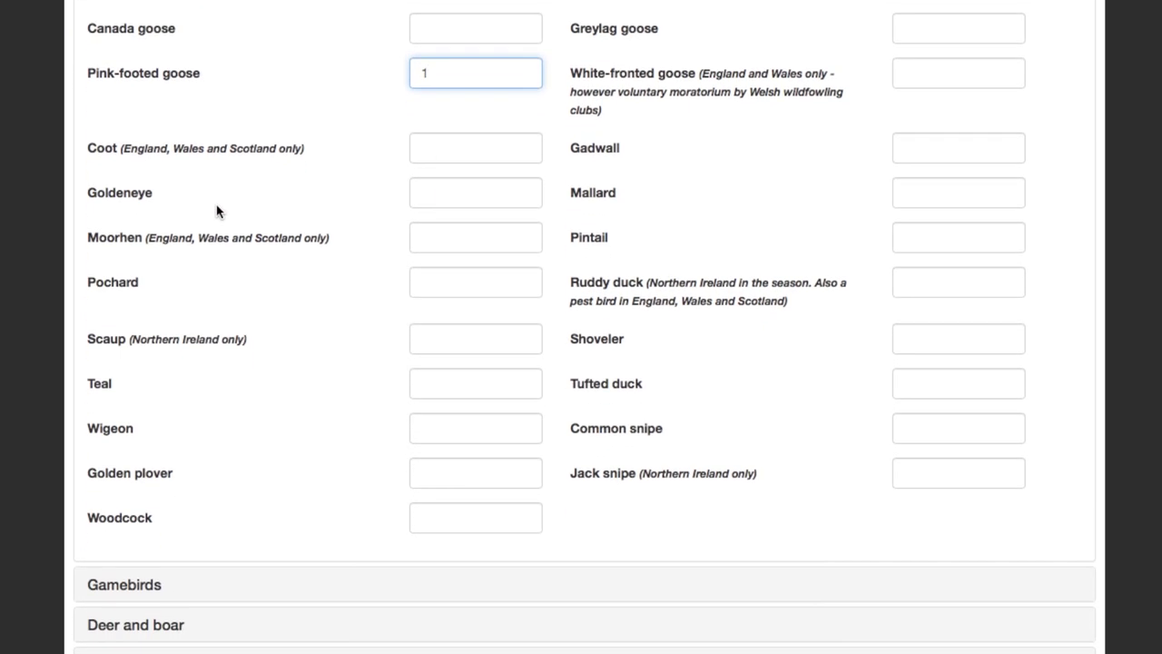
{"action": "left_click", "coordinate": [426, 385]}
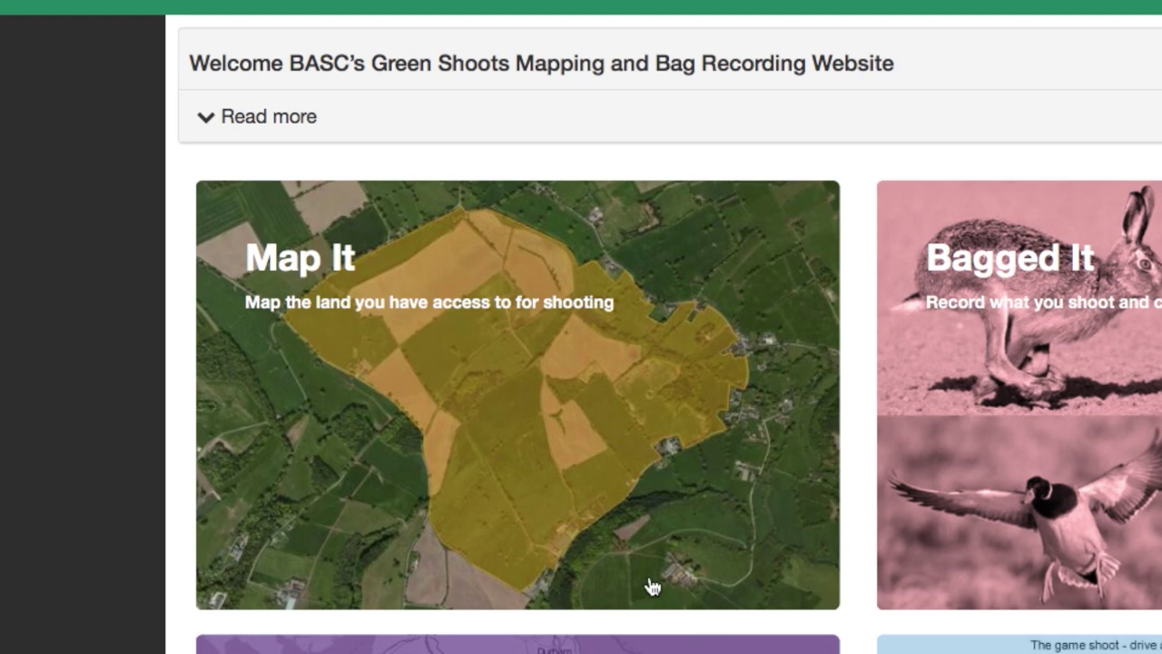
Step: Save the Game shoot boundary and description to reach Key Habitats, then start a line on the aerial map
{"action": "left_click", "coordinate": [522, 452]}
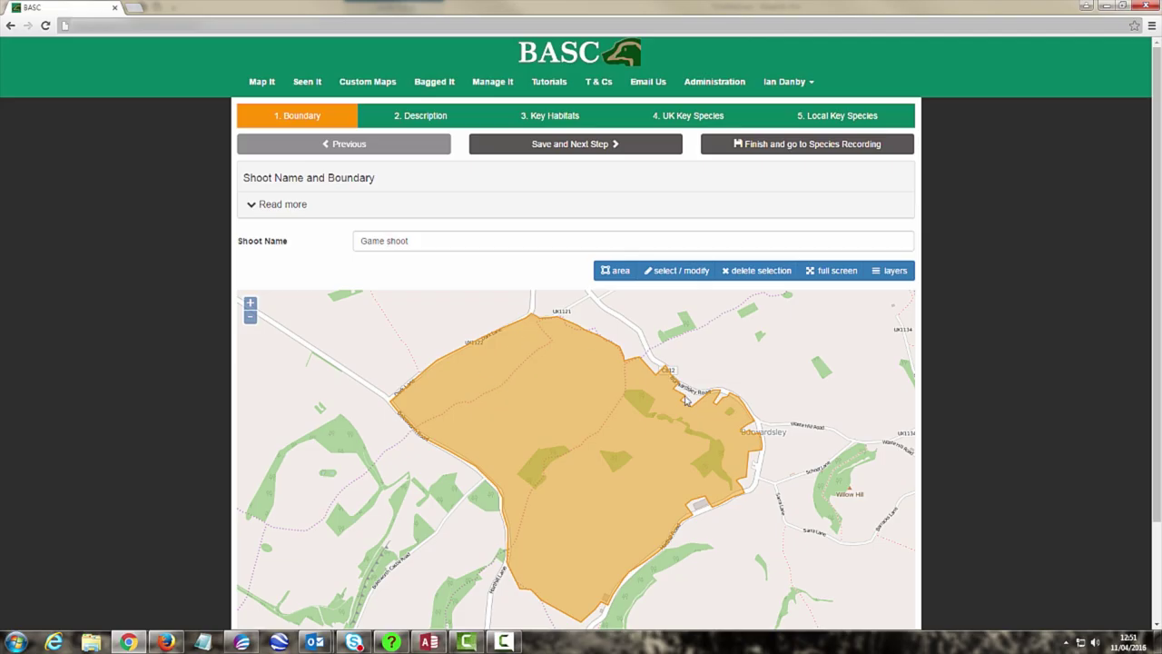
{"action": "left_click", "coordinate": [532, 148]}
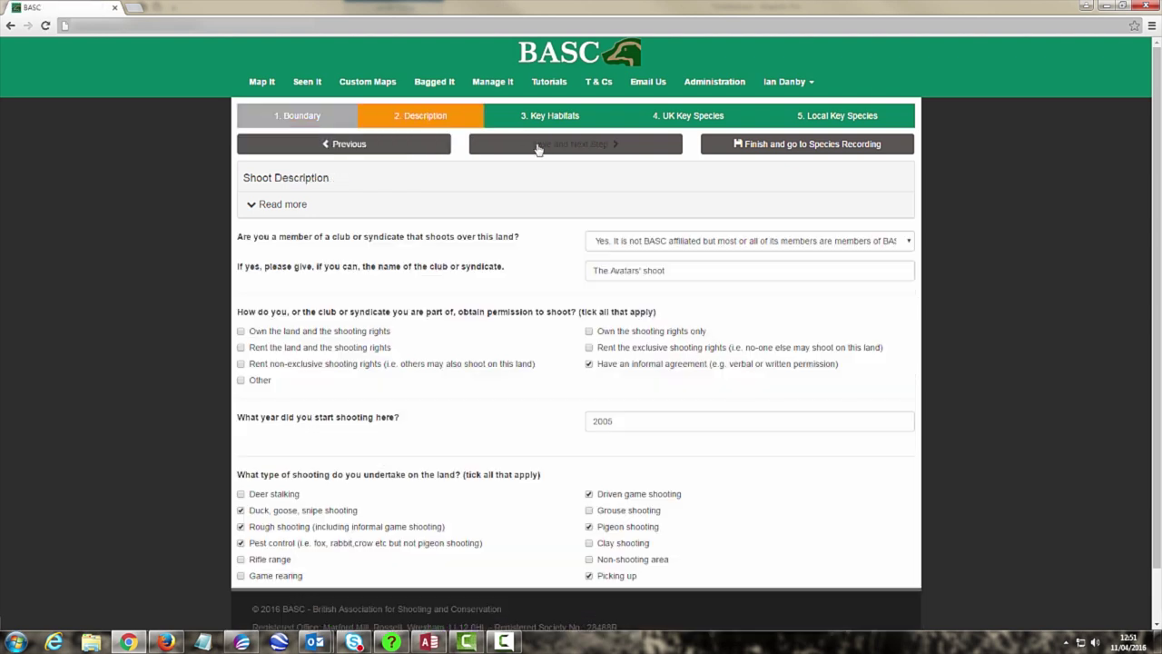
{"action": "left_click", "coordinate": [597, 147]}
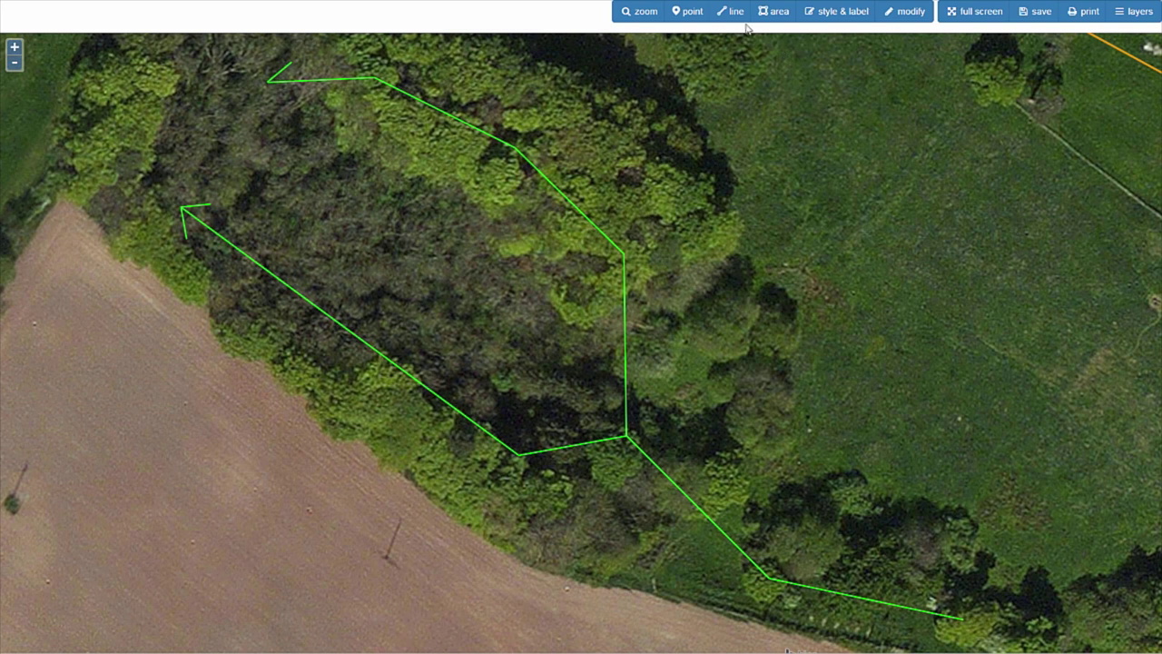
{"action": "left_click", "coordinate": [731, 11]}
{"action": "left_click", "coordinate": [268, 82]}
Step: Finish the new line and apply the solid green style to it
{"action": "double_click", "coordinate": [289, 105]}
{"action": "left_click", "coordinate": [644, 215]}
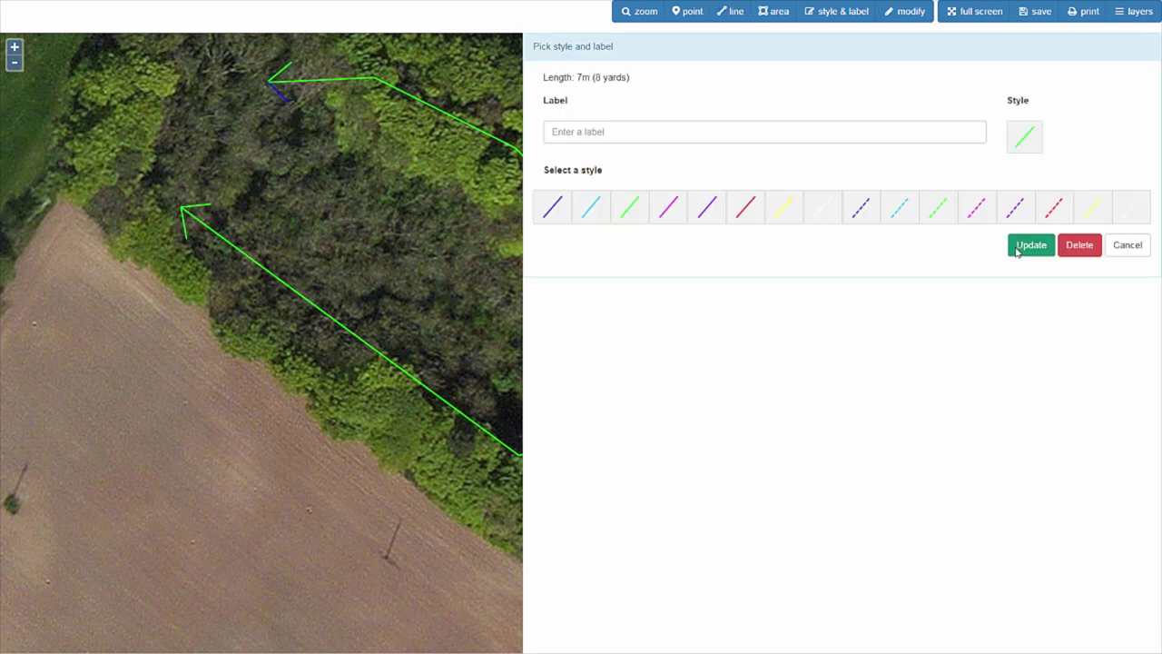
{"action": "left_click", "coordinate": [1017, 247]}
{"action": "scroll", "coordinate": [428, 293], "scroll_direction": "down", "scroll_amount": 2}
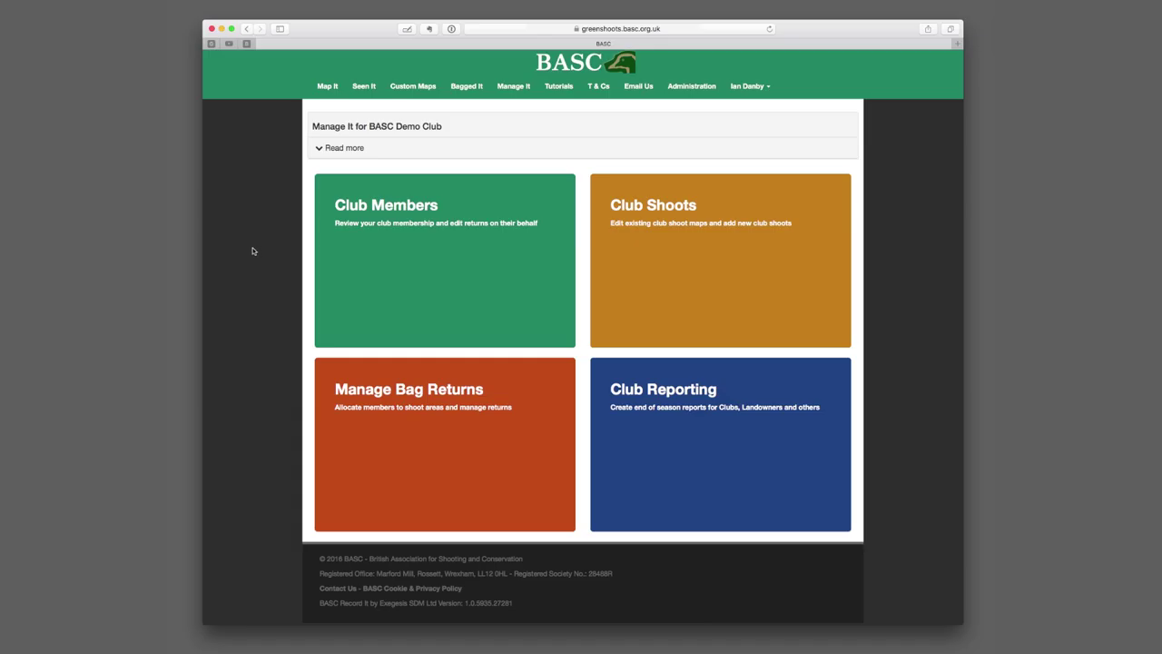
Step: Show the North Marshes club shoot on the map from Club Shoots
{"action": "left_click", "coordinate": [634, 275]}
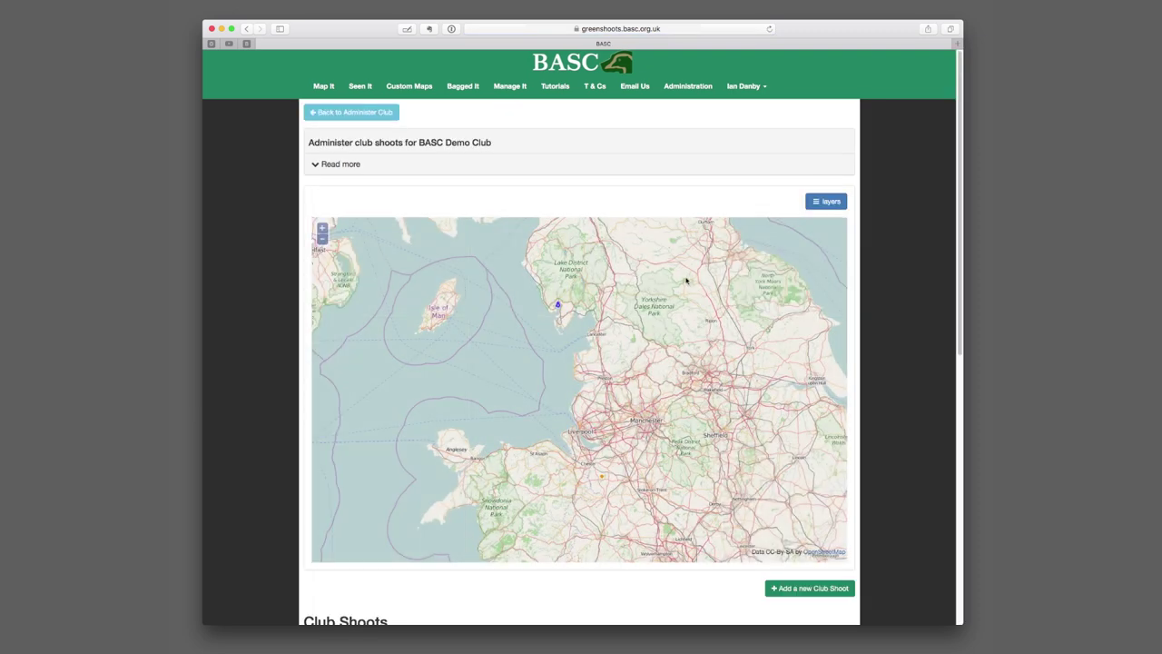
{"action": "scroll", "coordinate": [871, 319], "scroll_direction": "down", "scroll_amount": 2}
{"action": "scroll", "coordinate": [871, 319], "scroll_direction": "down", "scroll_amount": 3}
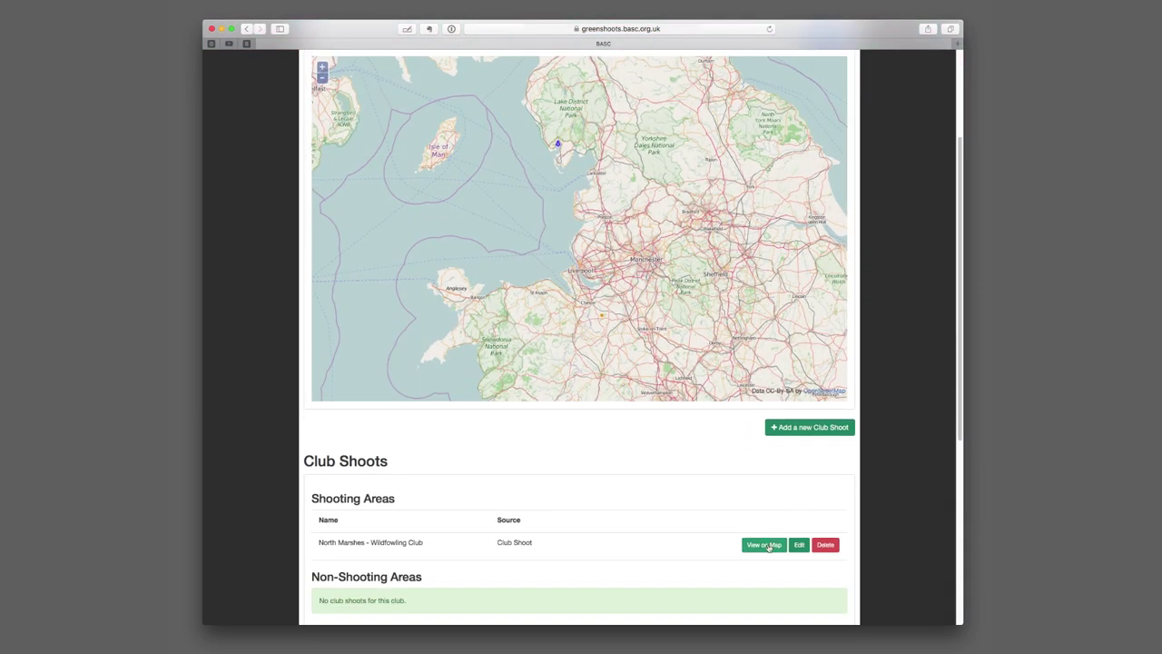
{"action": "left_click", "coordinate": [765, 545]}
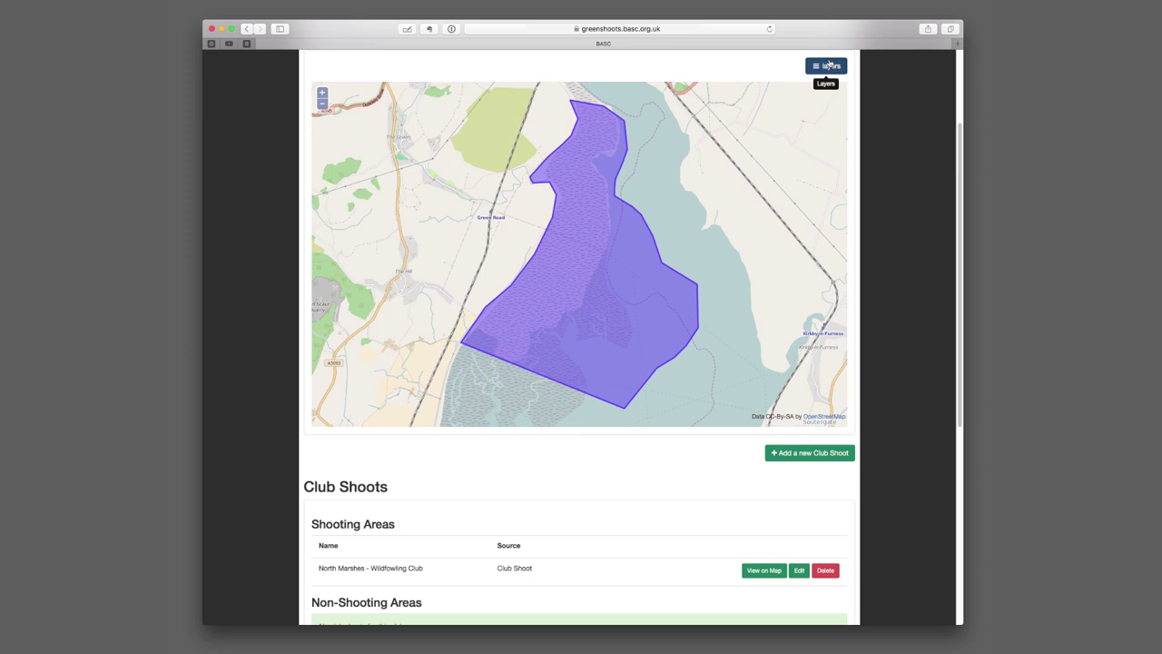
Step: Switch the map to Bing Aerial imagery, then view Club Reporting
{"action": "left_click", "coordinate": [826, 65]}
{"action": "left_click", "coordinate": [744, 205]}
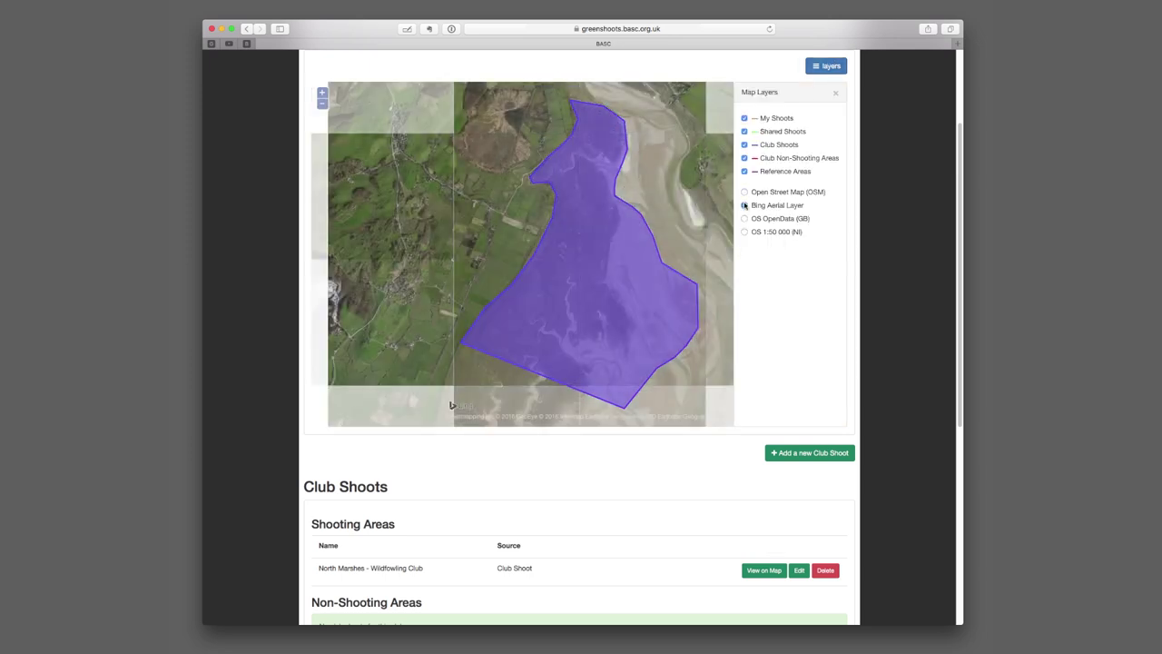
{"action": "left_click", "coordinate": [826, 67]}
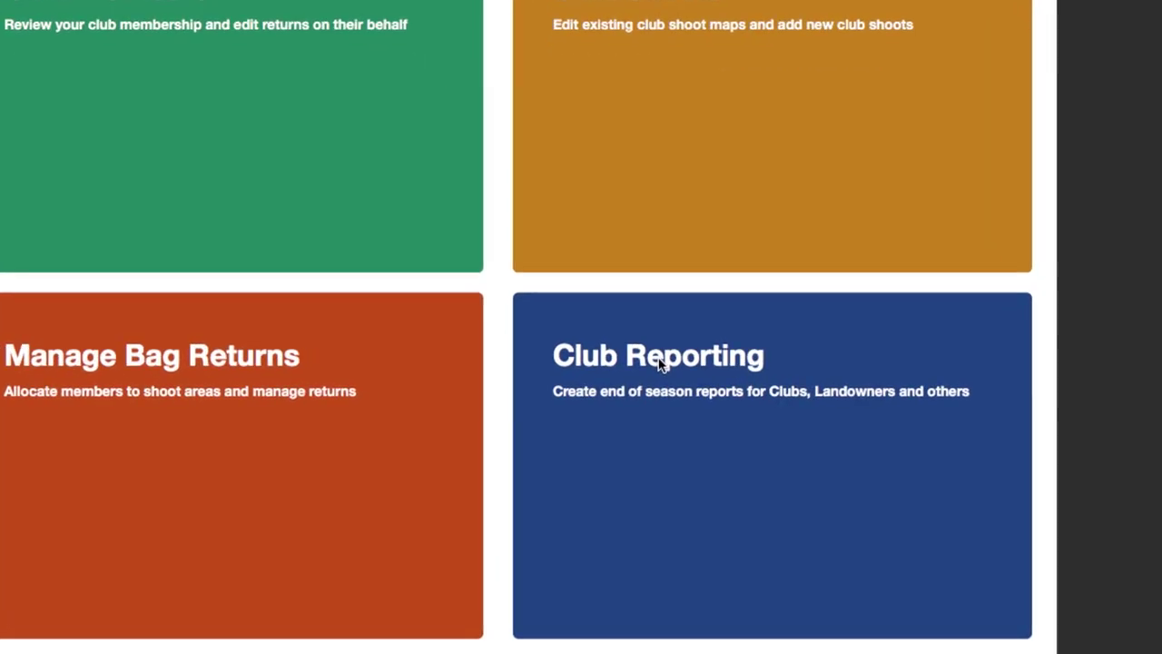
{"action": "left_click", "coordinate": [661, 362]}
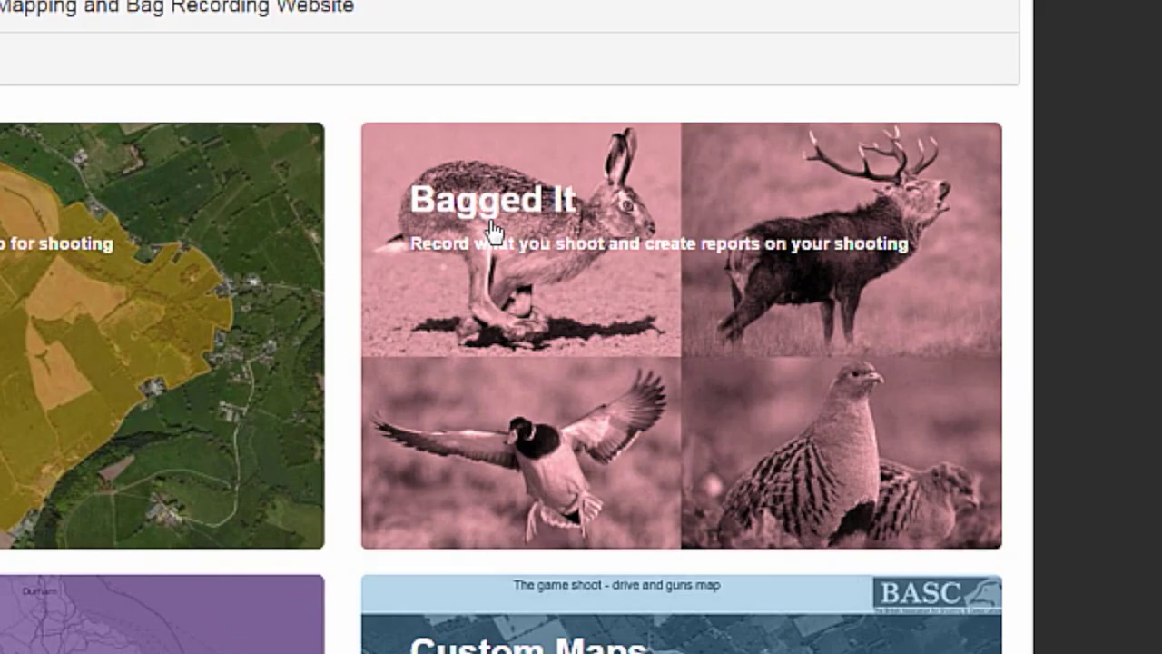
Step: Expand Game shoot in the Bagged It visits list and start a new visit
{"action": "left_click", "coordinate": [493, 232]}
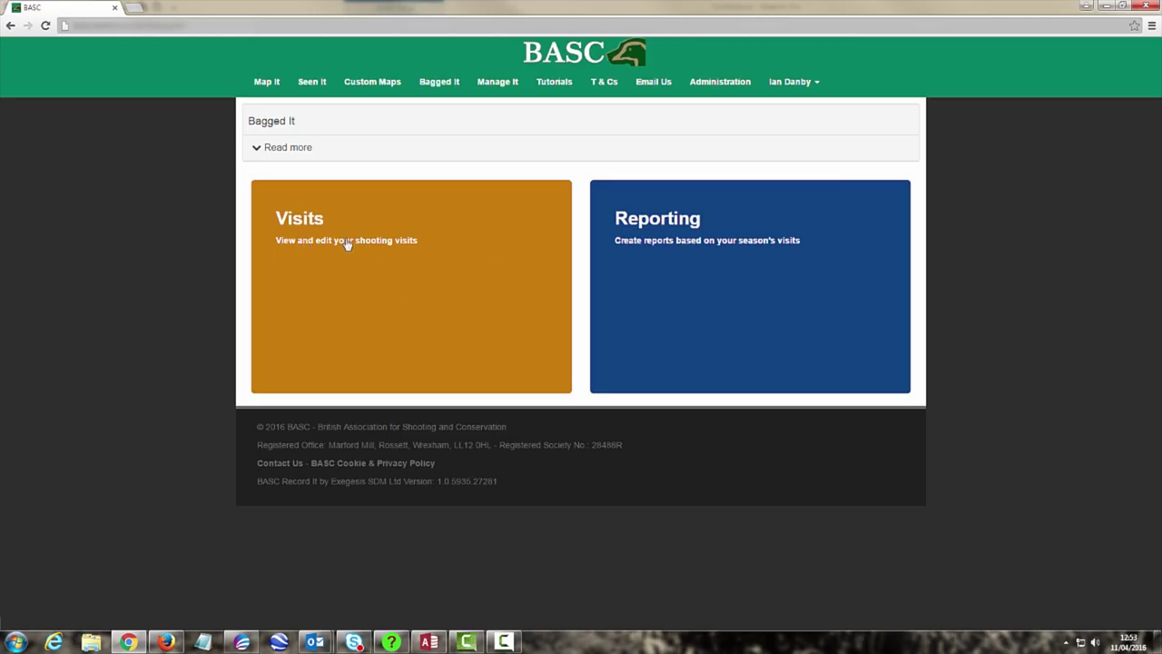
{"action": "left_click", "coordinate": [347, 243]}
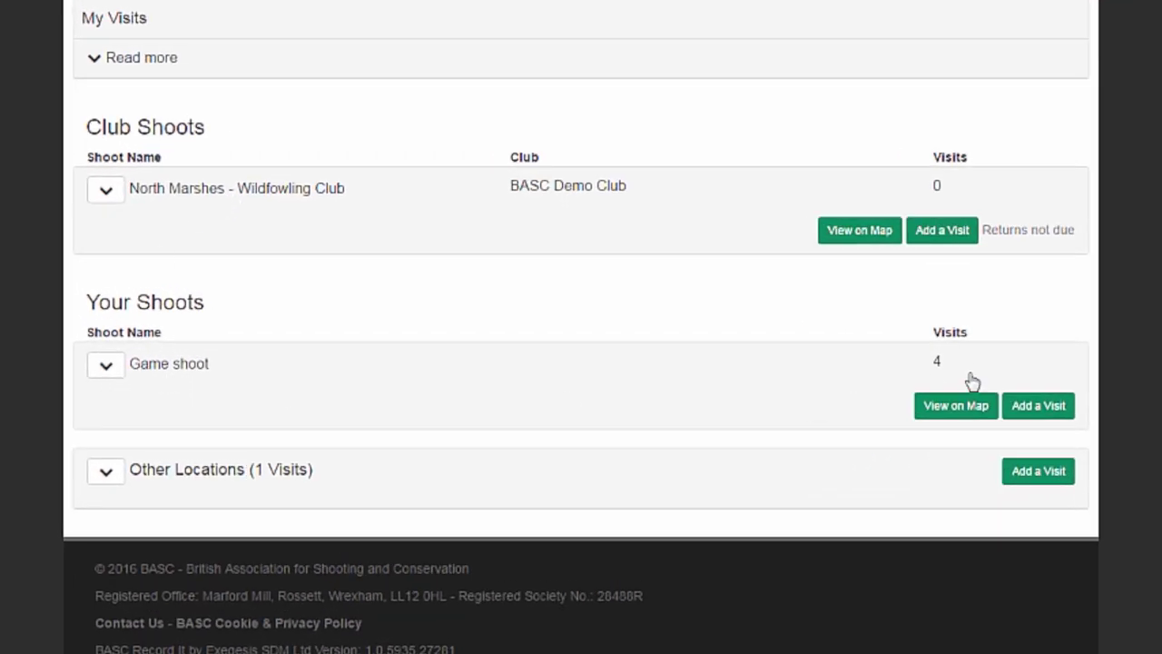
{"action": "scroll", "coordinate": [918, 381], "scroll_direction": "down", "scroll_amount": 2}
{"action": "left_click", "coordinate": [106, 264]}
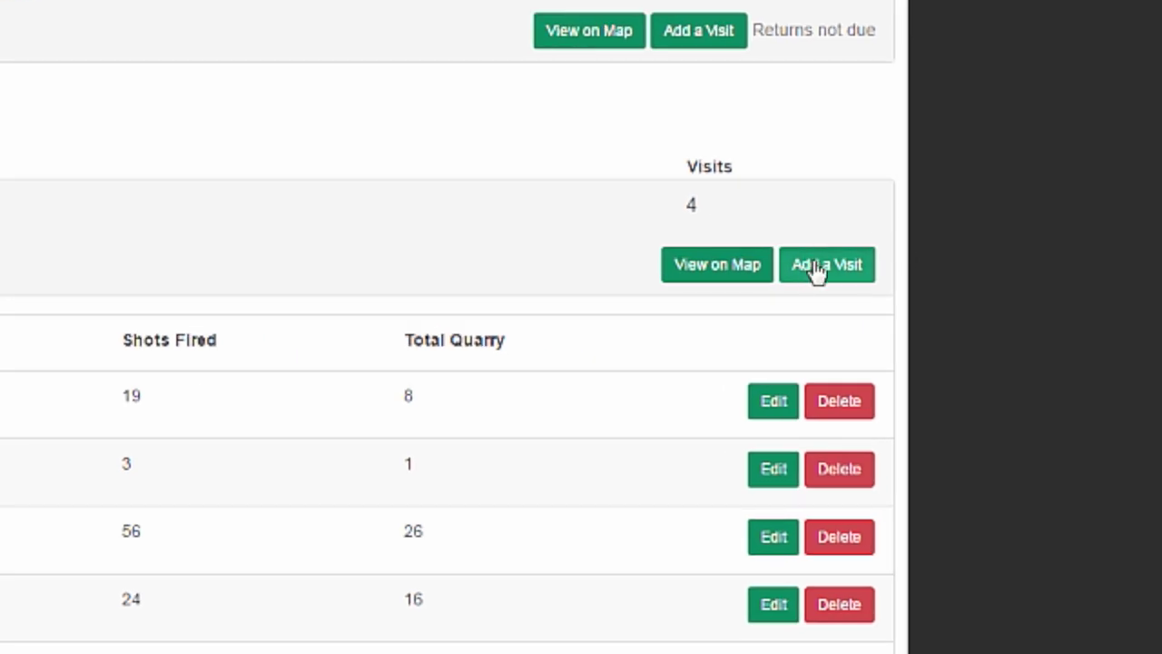
{"action": "left_click", "coordinate": [816, 270]}
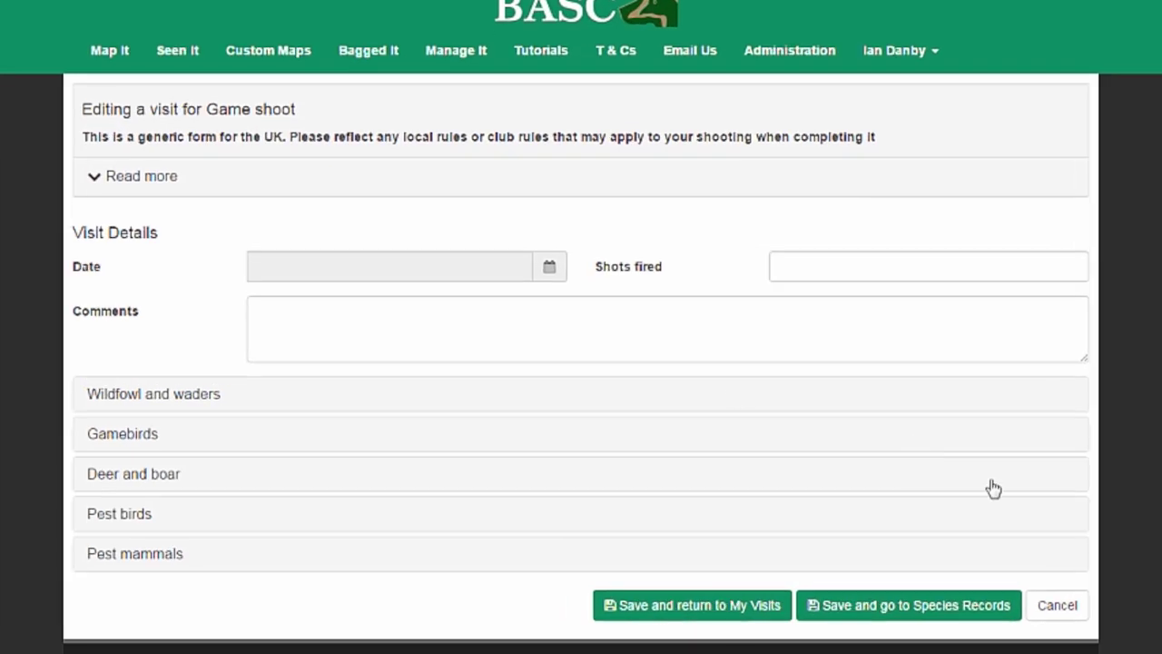
Step: Set the visit date to 11/04/2016, 4 shots fired, and comment 'Dog walked to heel'
{"action": "left_click", "coordinate": [549, 270]}
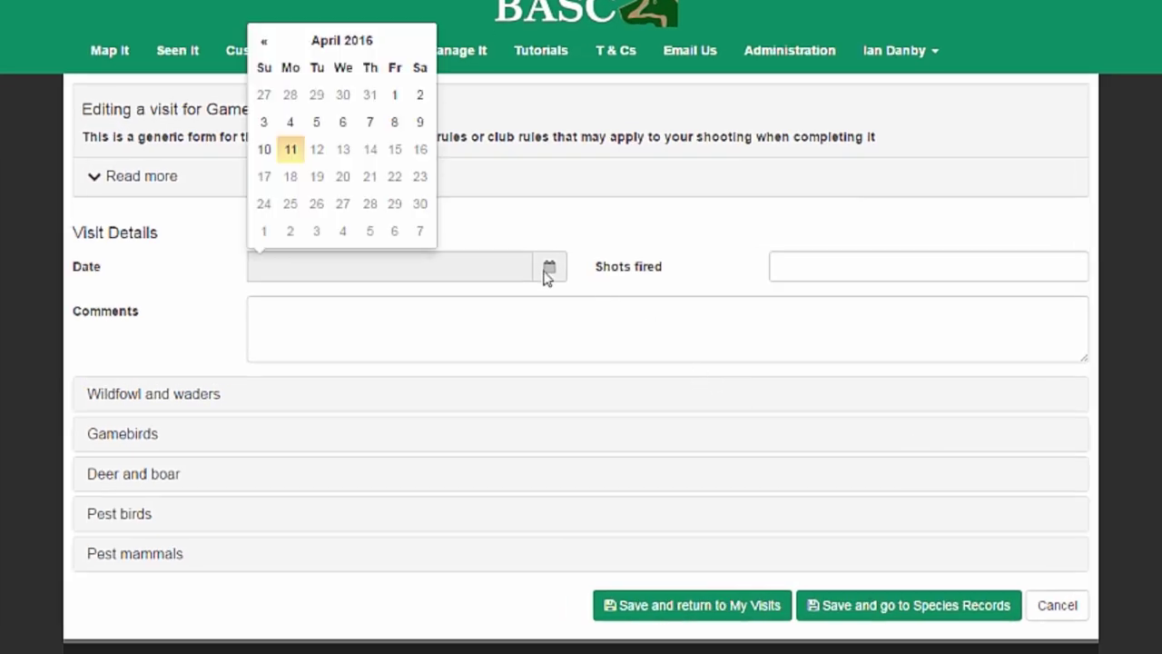
{"action": "left_click", "coordinate": [291, 152]}
{"action": "left_click", "coordinate": [842, 267]}
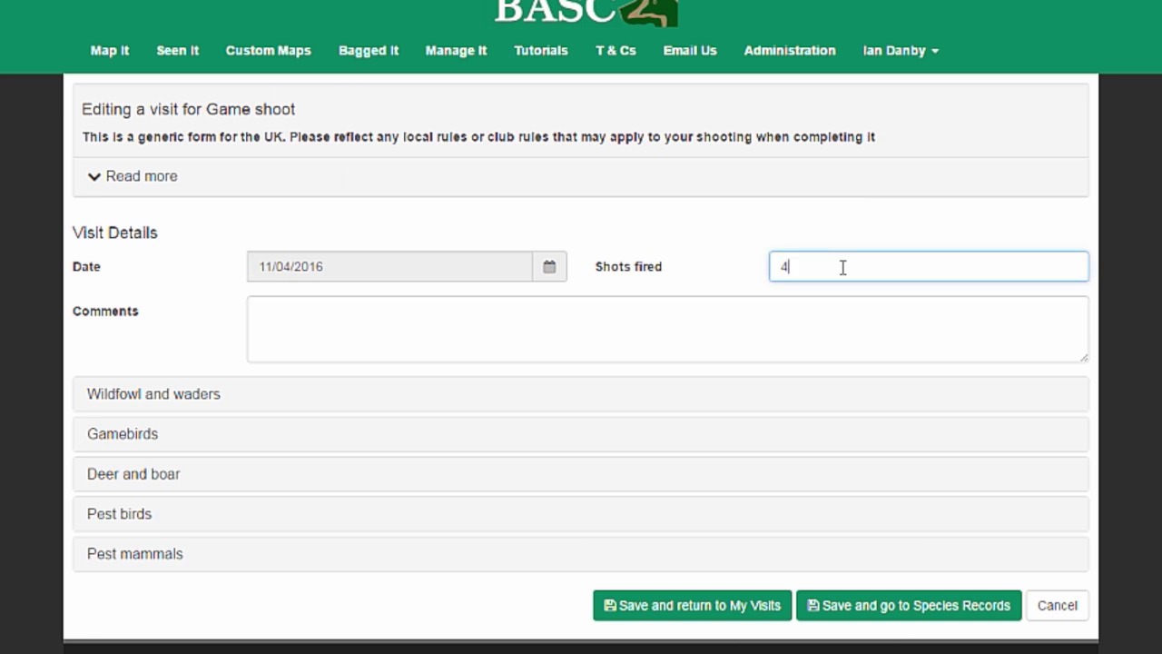
{"action": "left_click", "coordinate": [657, 323]}
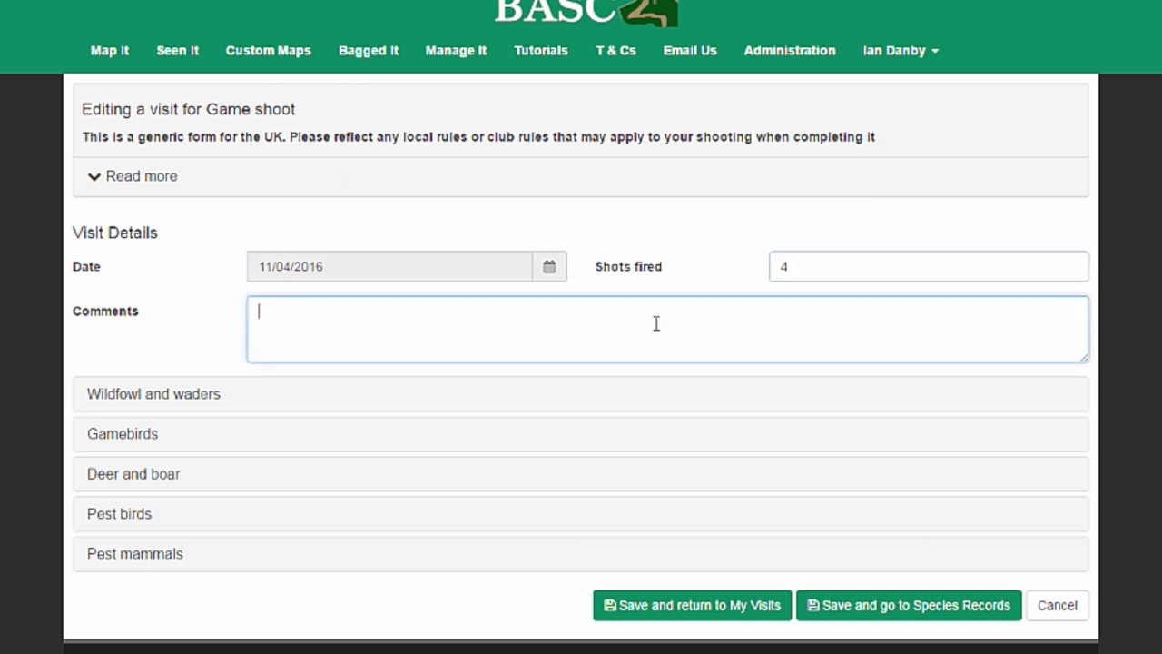
{"action": "type", "text": "Dog walked to heel"}
Step: Enter 2 Woodpigeon under Pest birds and save the visit to its species records
{"action": "scroll", "coordinate": [656, 324], "scroll_direction": "down", "scroll_amount": 3}
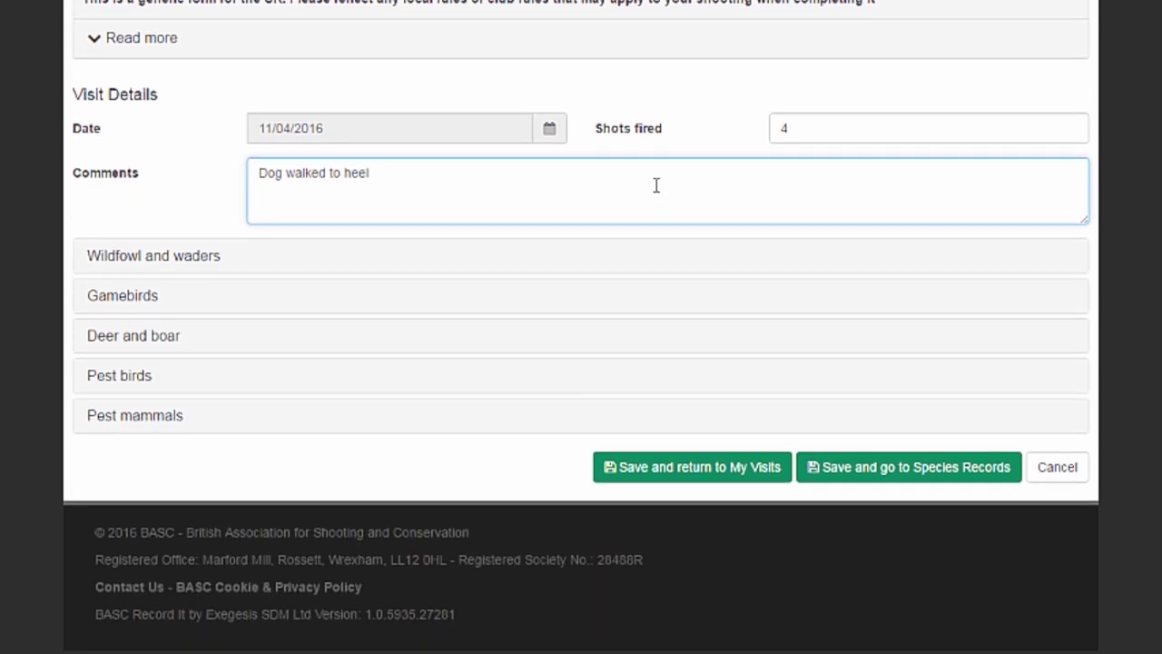
{"action": "left_click", "coordinate": [403, 328]}
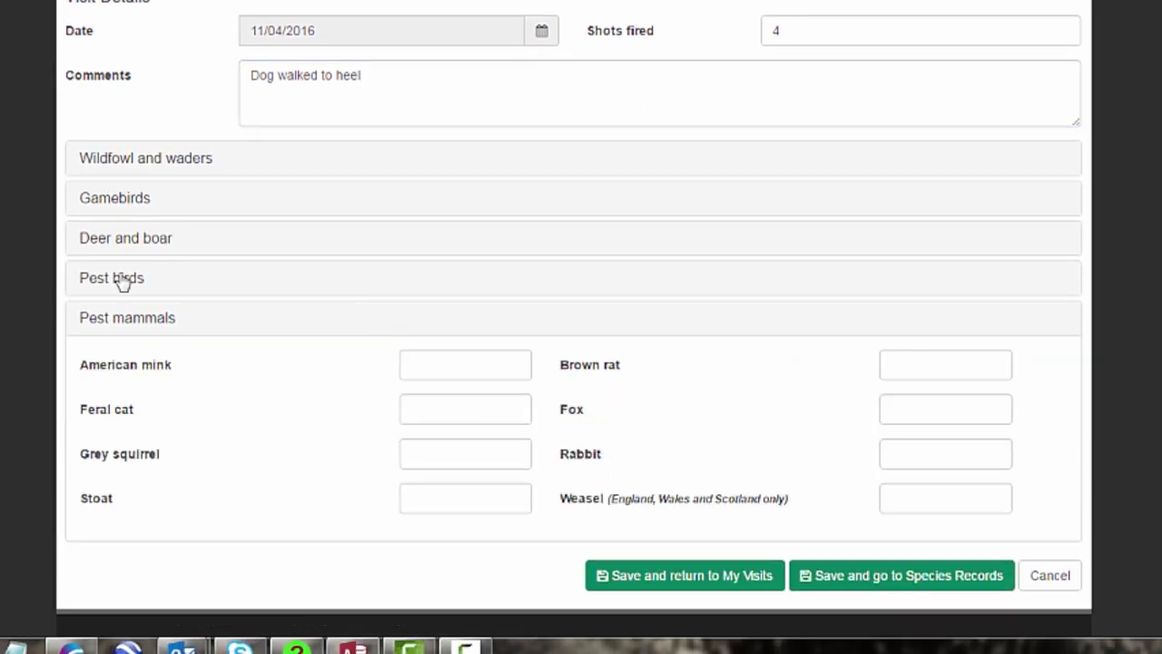
{"action": "left_click", "coordinate": [118, 323]}
{"action": "left_click", "coordinate": [122, 286]}
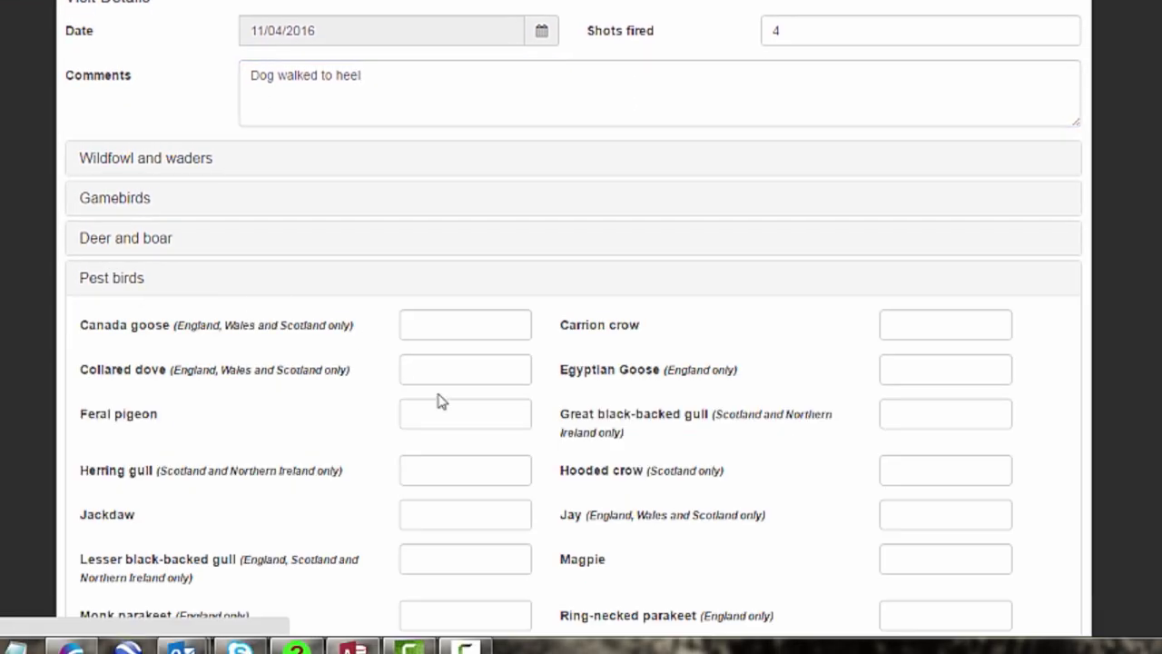
{"action": "scroll", "coordinate": [935, 476], "scroll_direction": "down", "scroll_amount": 1}
{"action": "scroll", "coordinate": [935, 476], "scroll_direction": "down", "scroll_amount": 2}
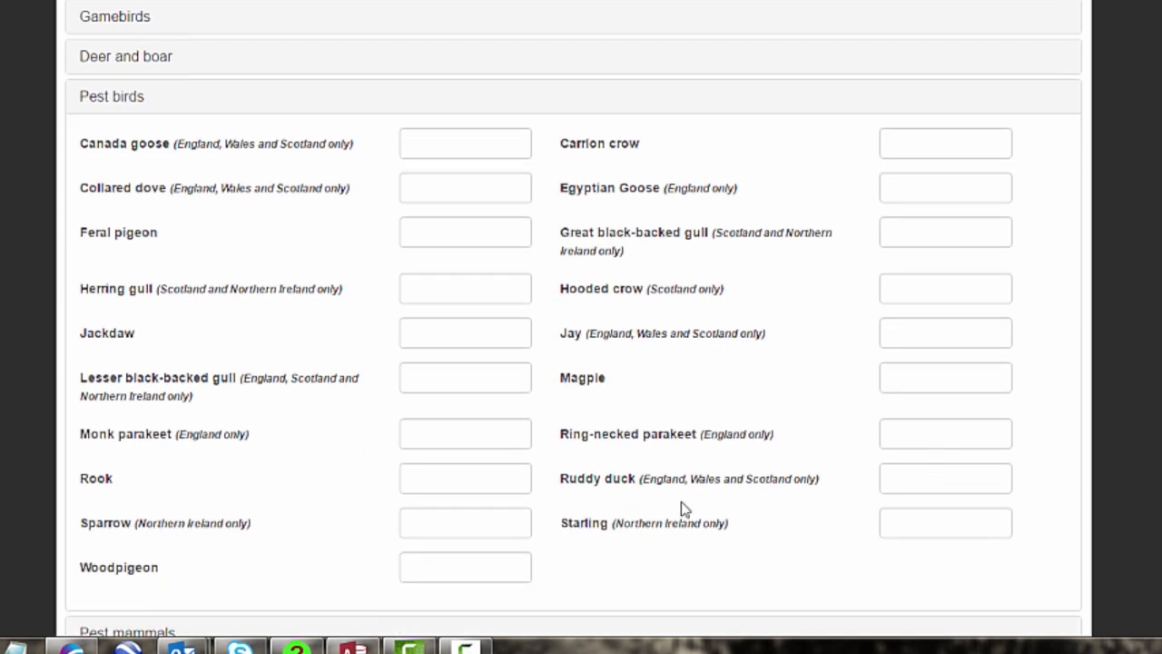
{"action": "left_click", "coordinate": [503, 565]}
{"action": "type", "text": "2"}
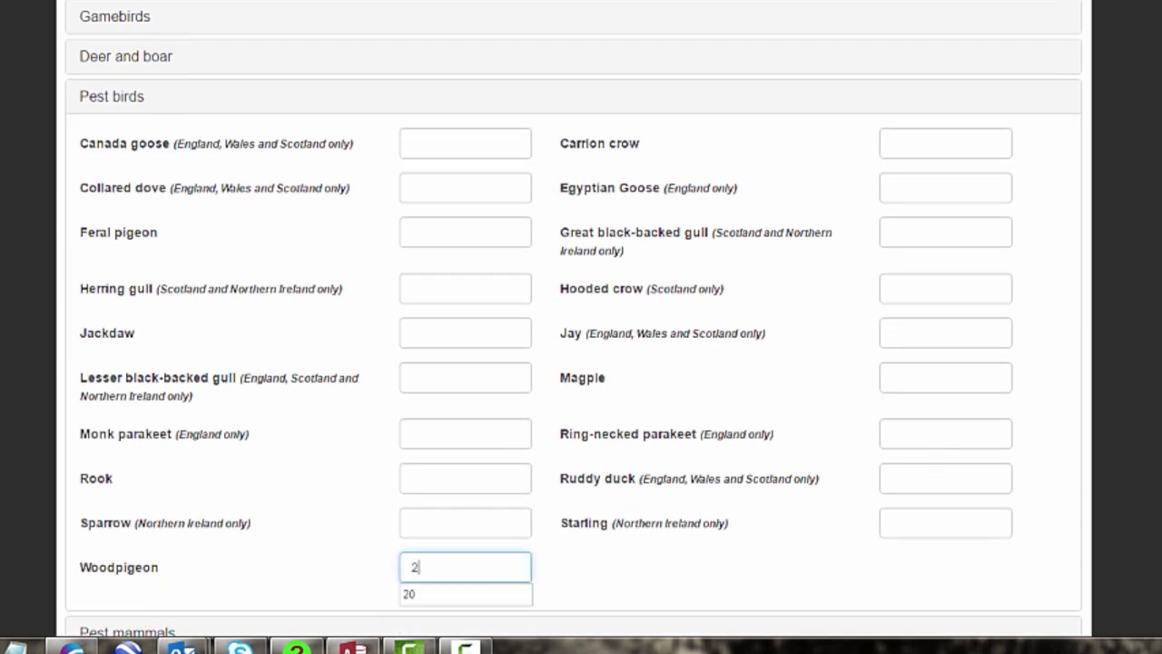
{"action": "scroll", "coordinate": [788, 551], "scroll_direction": "down", "scroll_amount": 3}
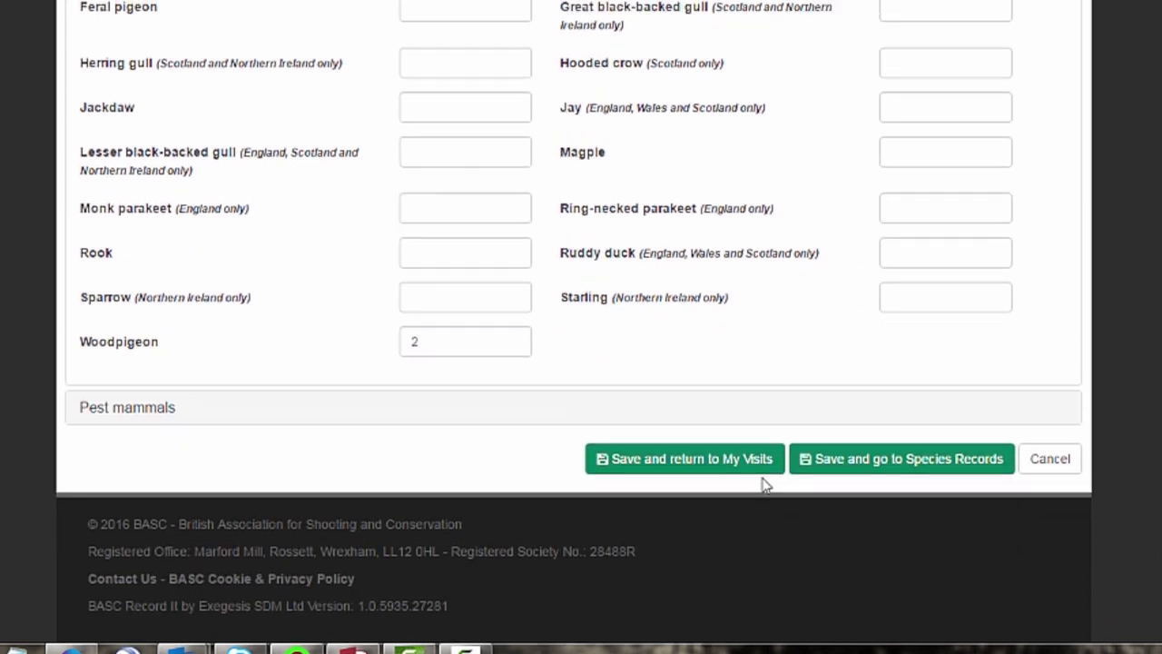
{"action": "scroll", "coordinate": [781, 500], "scroll_direction": "up", "scroll_amount": 1}
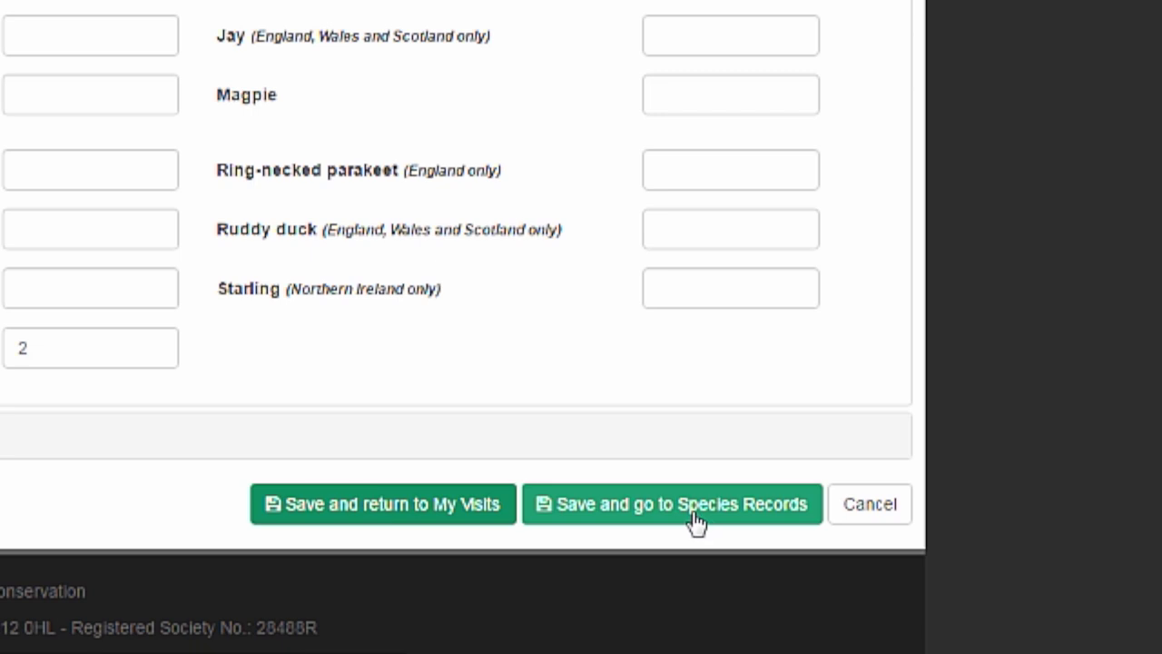
{"action": "left_click", "coordinate": [696, 522]}
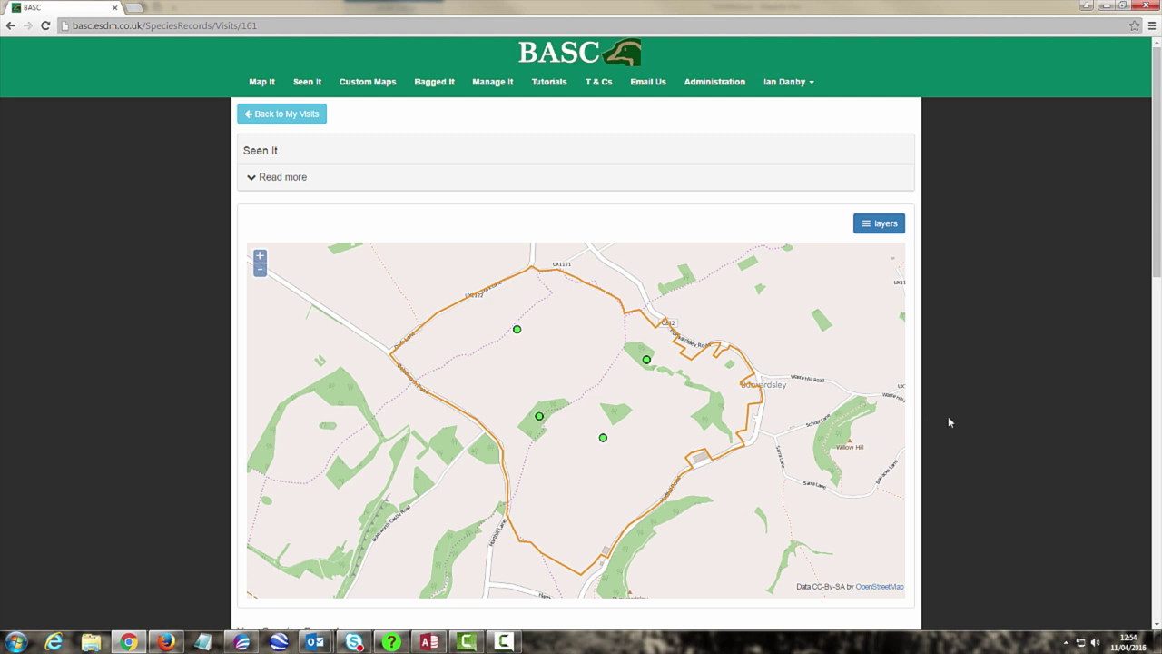
Step: Switch the Seen It map to aerial imagery and start a new species sighting
{"action": "scroll", "coordinate": [948, 417], "scroll_direction": "down", "scroll_amount": 1}
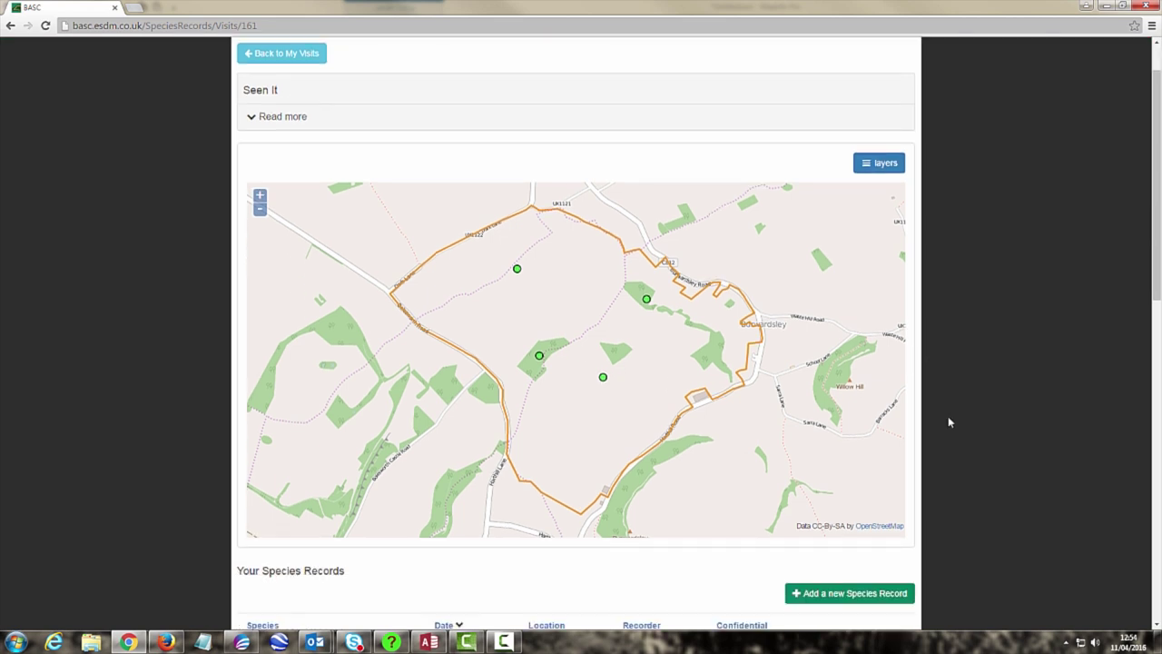
{"action": "left_click", "coordinate": [883, 165]}
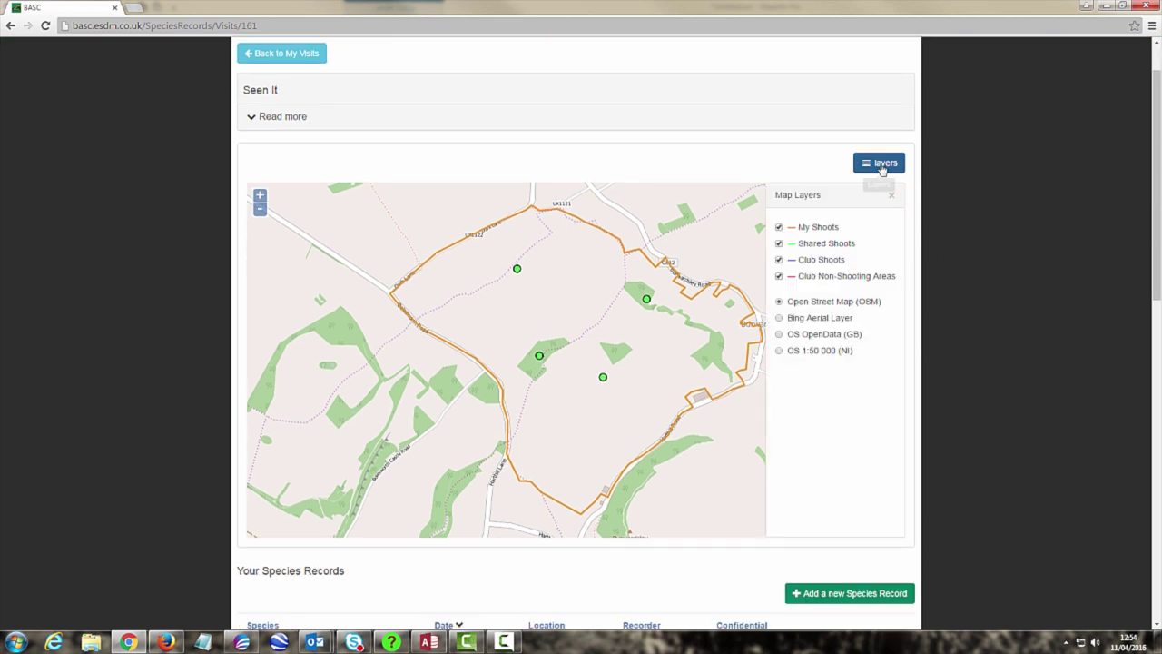
{"action": "left_click", "coordinate": [826, 319]}
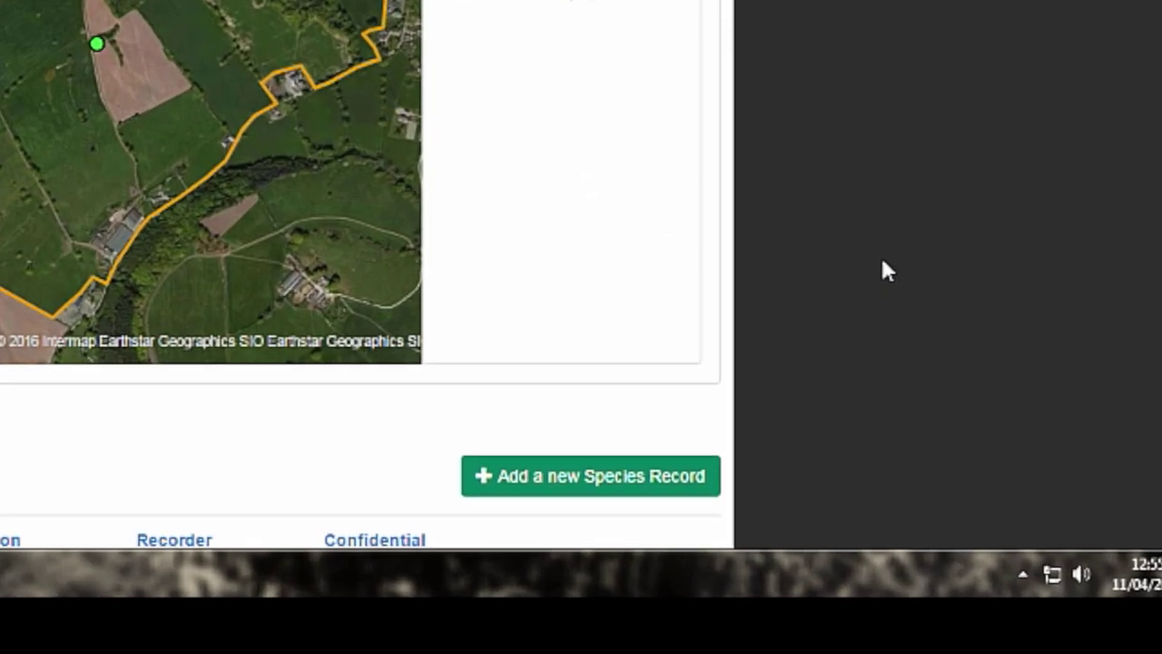
{"action": "left_click", "coordinate": [698, 478]}
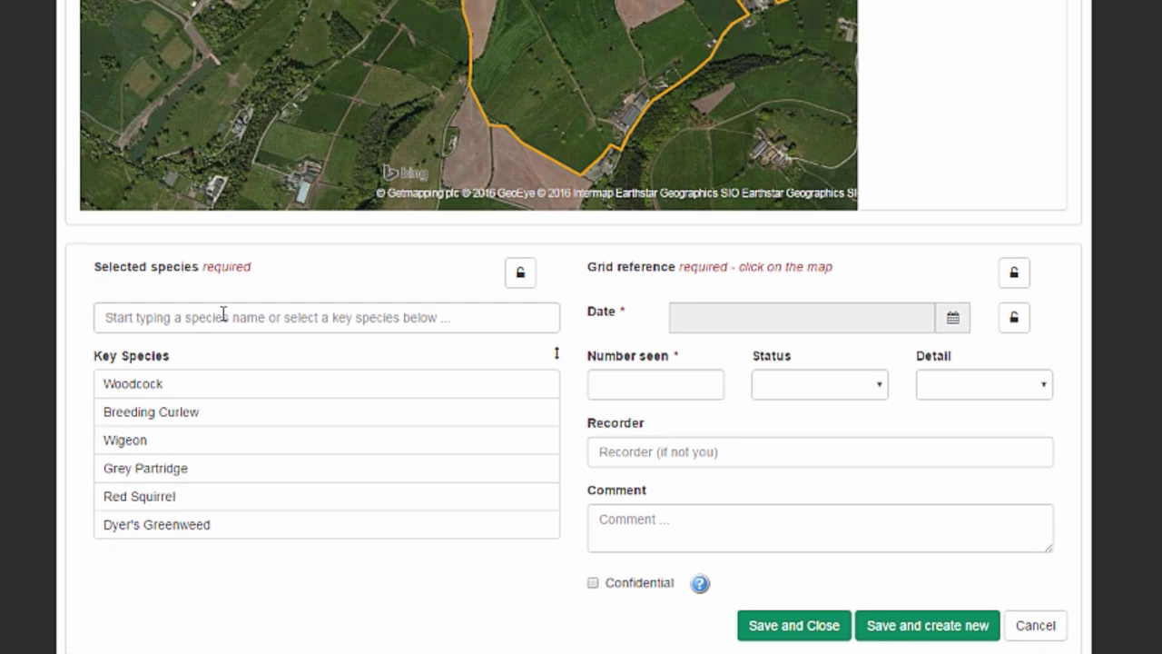
Step: Record Gadwall on 11/04/2016: 2 seen, status Live, detail adults
{"action": "left_click", "coordinate": [2, 148]}
{"action": "type", "text": "gadwa"}
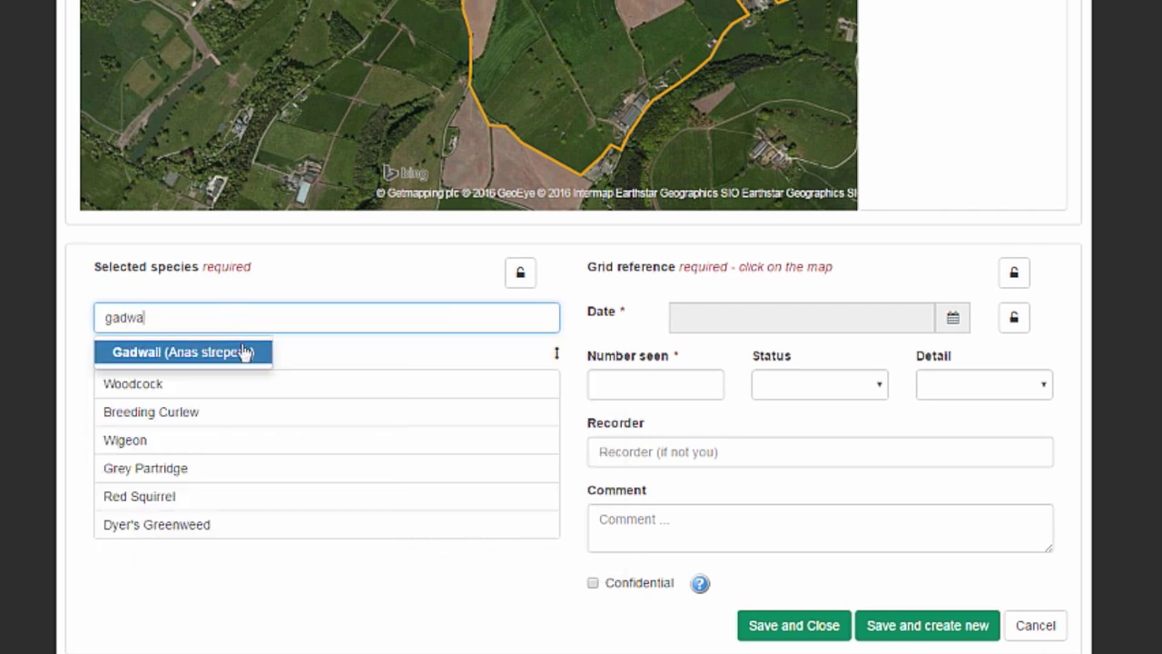
{"action": "left_click", "coordinate": [245, 352]}
{"action": "left_click", "coordinate": [726, 332]}
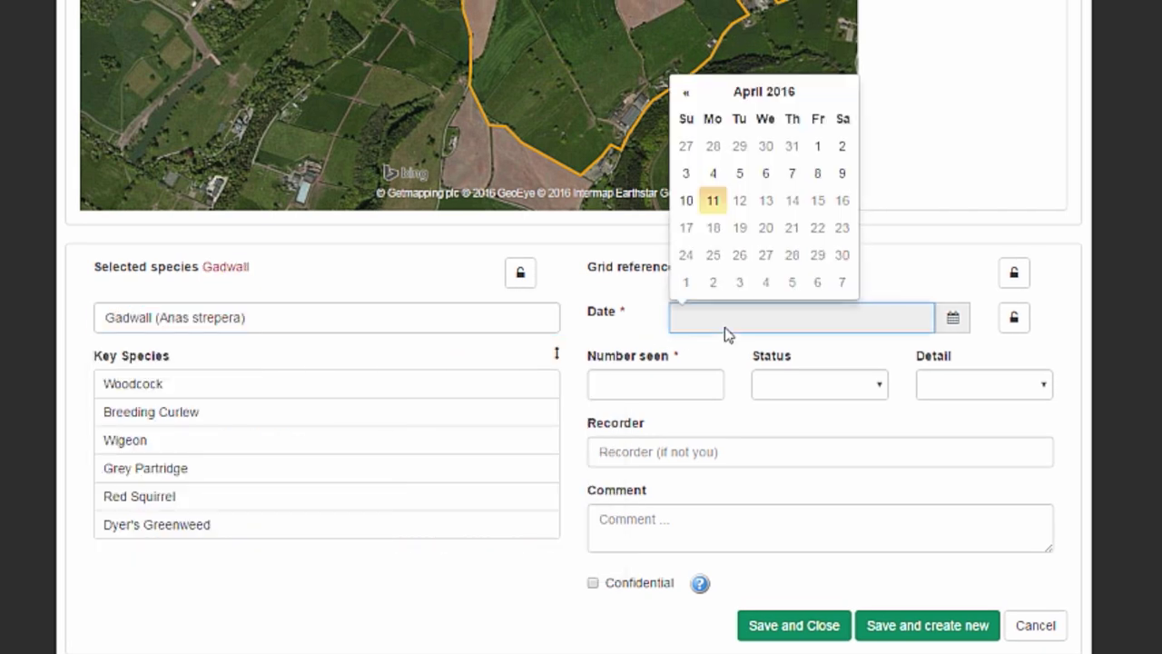
{"action": "left_click", "coordinate": [712, 199]}
{"action": "left_click", "coordinate": [660, 385]}
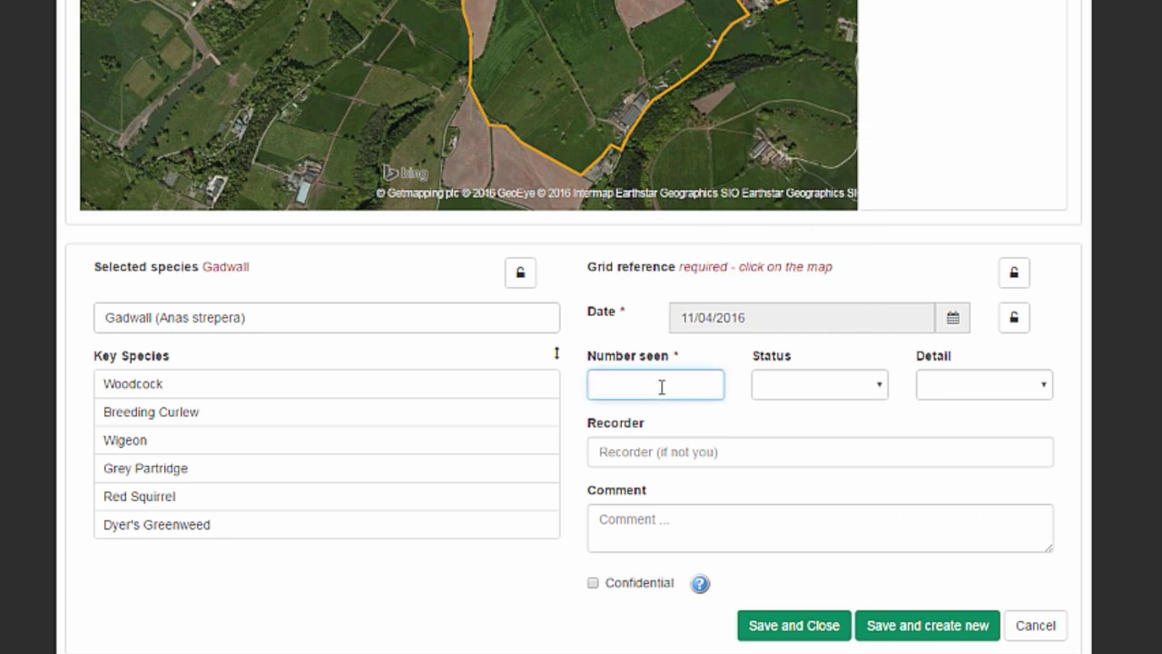
{"action": "type", "text": "2"}
{"action": "left_click", "coordinate": [822, 389]}
{"action": "left_click", "coordinate": [973, 393]}
{"action": "left_click", "coordinate": [944, 423]}
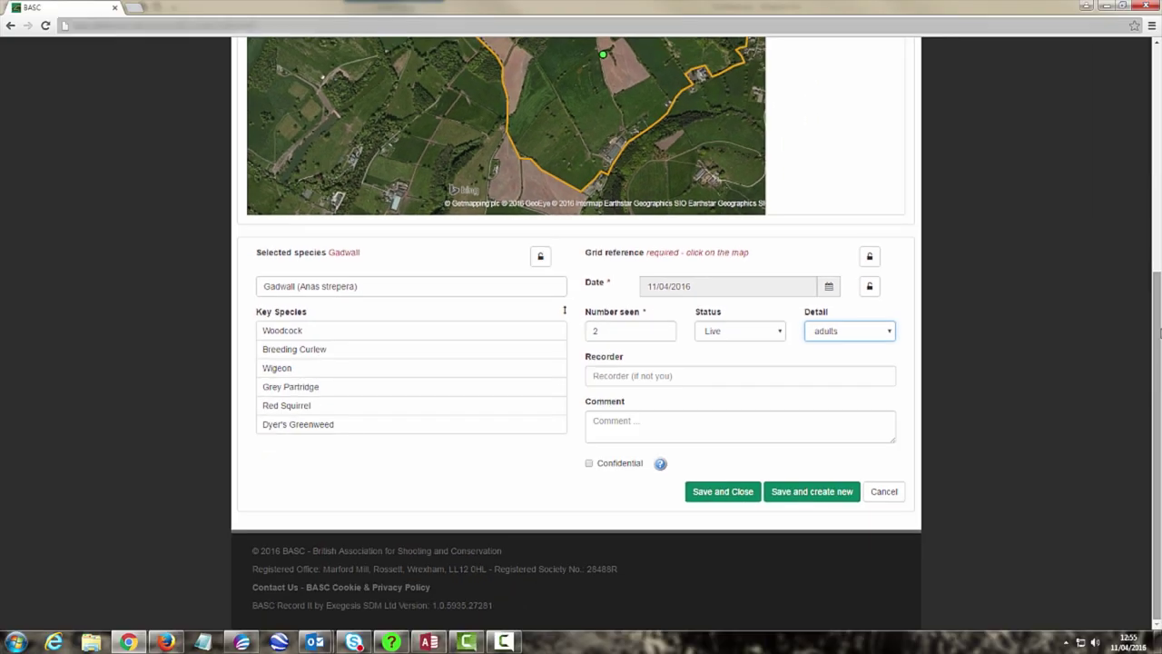
Step: Place the Gadwall sighting inside the shoot boundary at grid reference SJ505569
{"action": "scroll", "coordinate": [1151, 243], "scroll_direction": "up", "scroll_amount": 1}
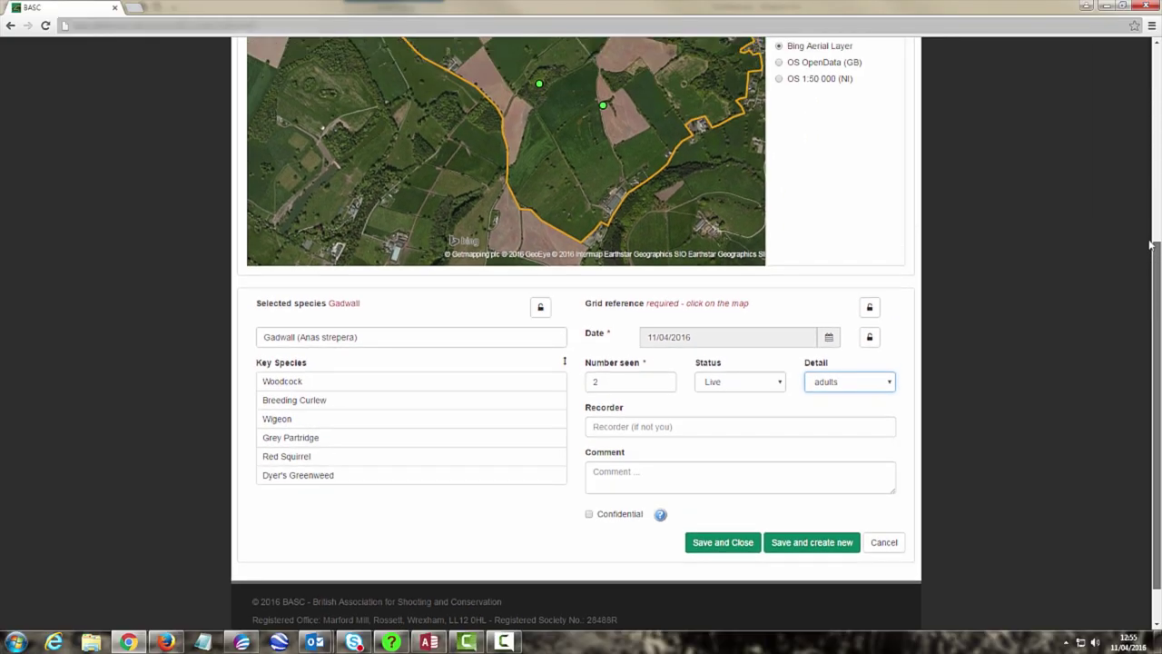
{"action": "scroll", "coordinate": [1151, 243], "scroll_direction": "up", "scroll_amount": 2}
{"action": "left_click", "coordinate": [577, 128]}
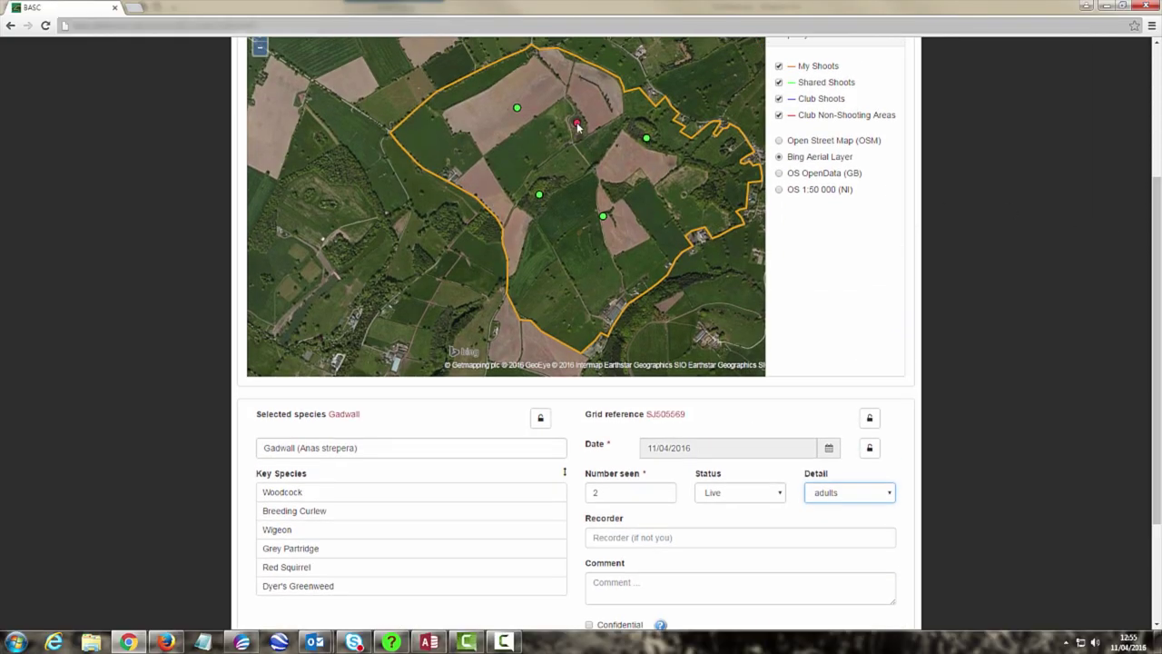
{"action": "left_click", "coordinate": [947, 415]}
{"action": "scroll", "coordinate": [954, 415], "scroll_direction": "down", "scroll_amount": 2}
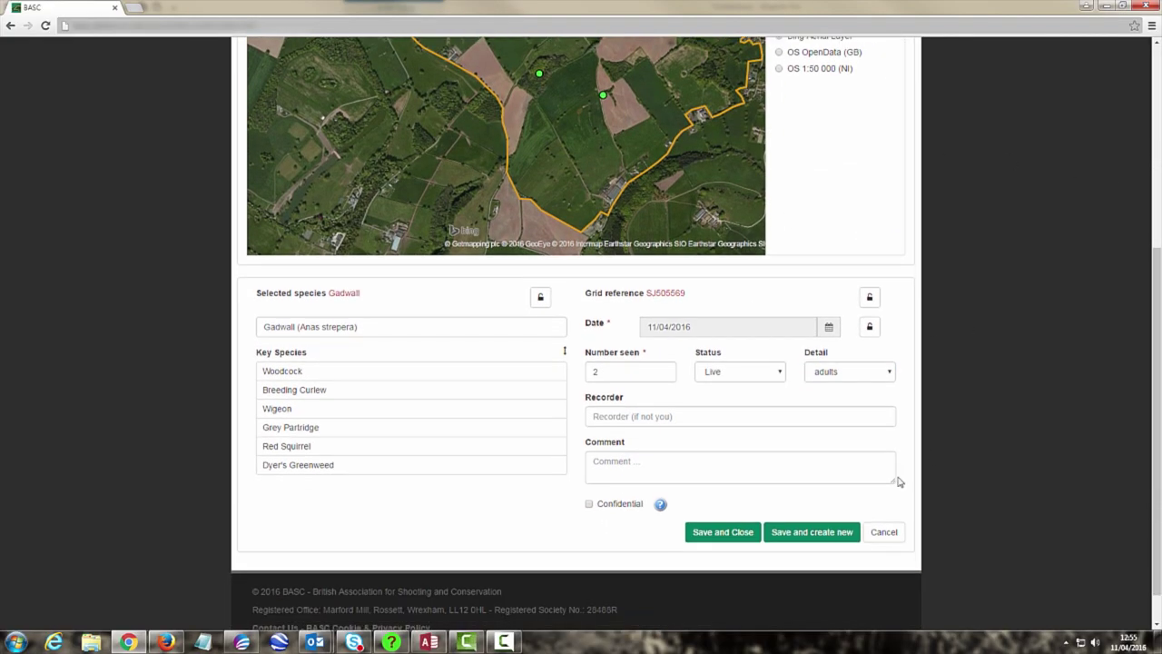
Step: Save and close the Gadwall sighting, then select Game shoot for the report
{"action": "left_click", "coordinate": [721, 532]}
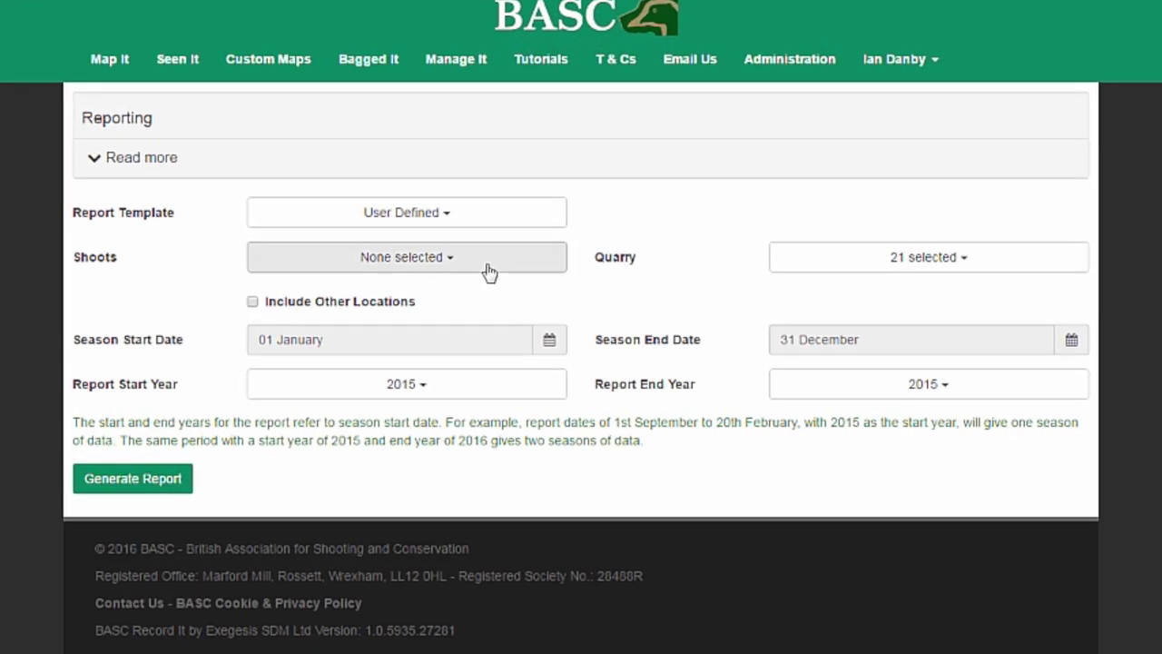
{"action": "left_click", "coordinate": [444, 260]}
{"action": "left_click", "coordinate": [272, 356]}
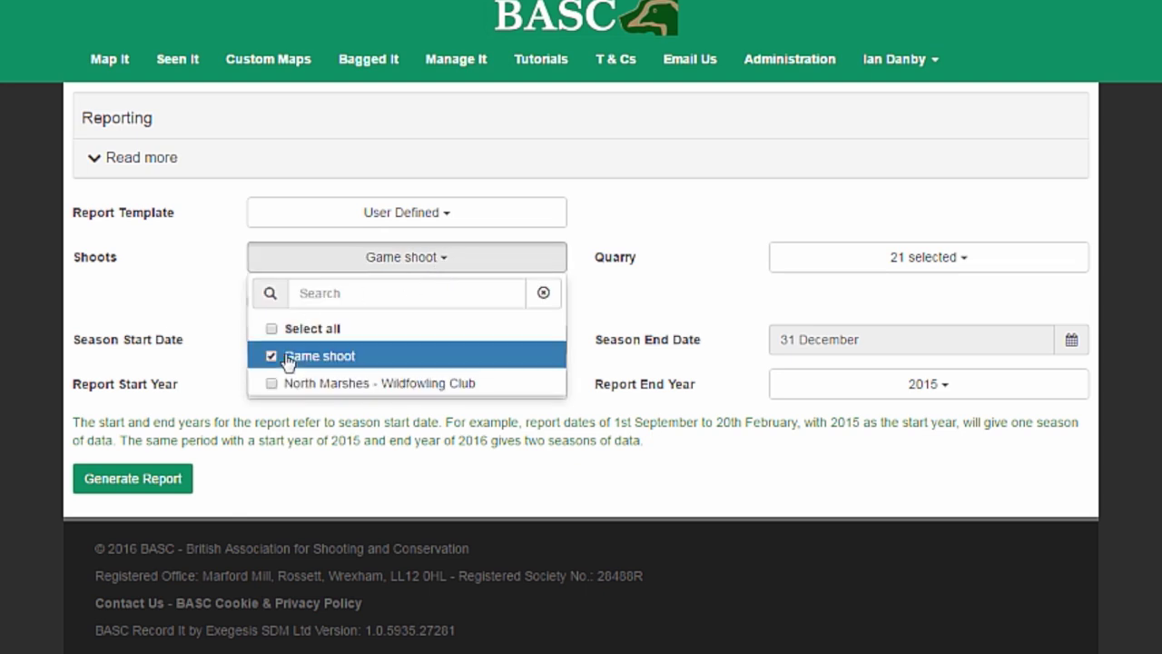
{"action": "left_click", "coordinate": [637, 302]}
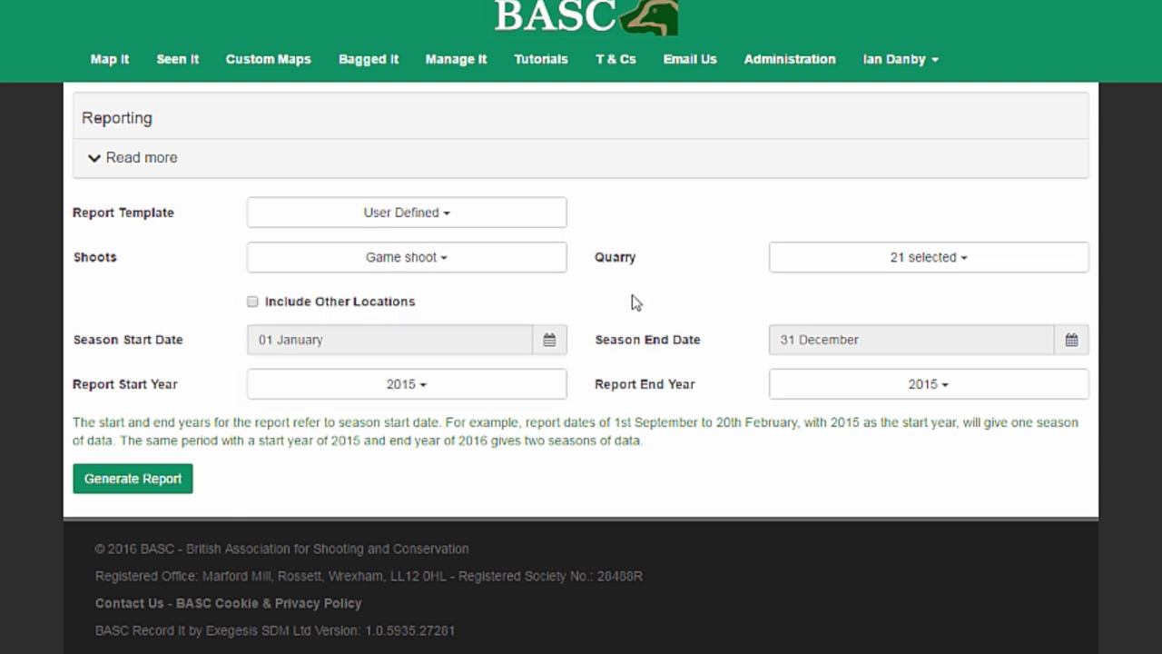
Step: Add Starling, Ruddy duck and all Pest birds to the report's quarry species
{"action": "left_click", "coordinate": [799, 260]}
{"action": "left_click_drag", "start_coordinate": [1075, 338], "coordinate": [1085, 541]}
{"action": "left_click", "coordinate": [793, 614]}
{"action": "left_click", "coordinate": [792, 561]}
{"action": "left_click", "coordinate": [815, 399]}
{"action": "left_click", "coordinate": [578, 490]}
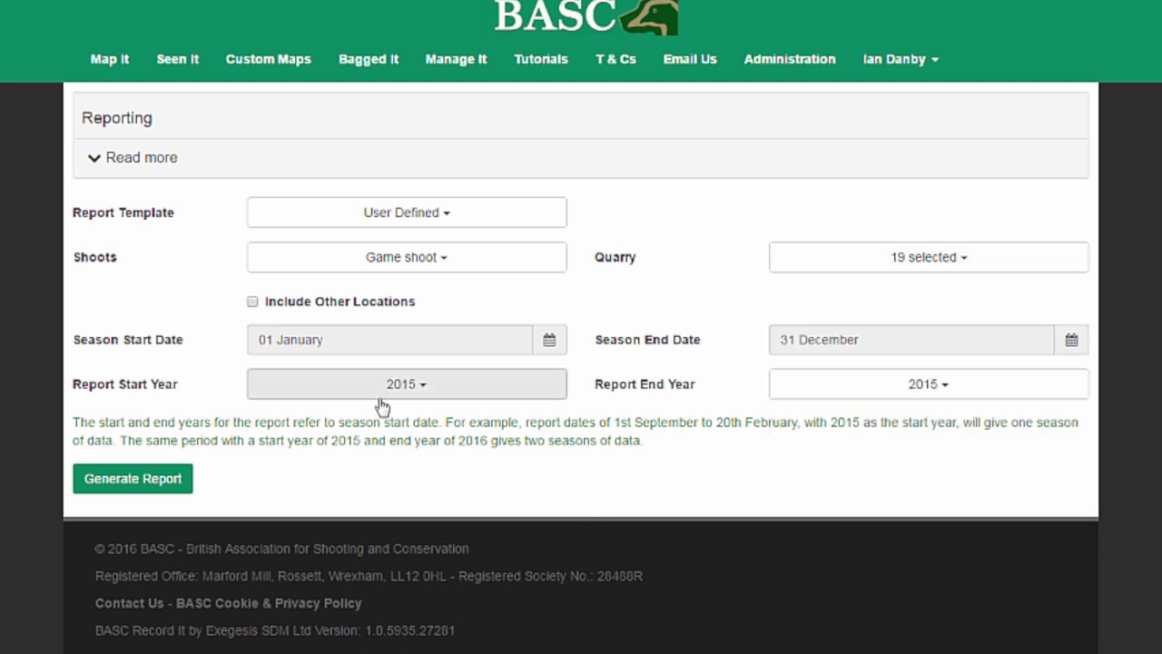
Step: Set the report start and end years to 2016
{"action": "left_click", "coordinate": [865, 399]}
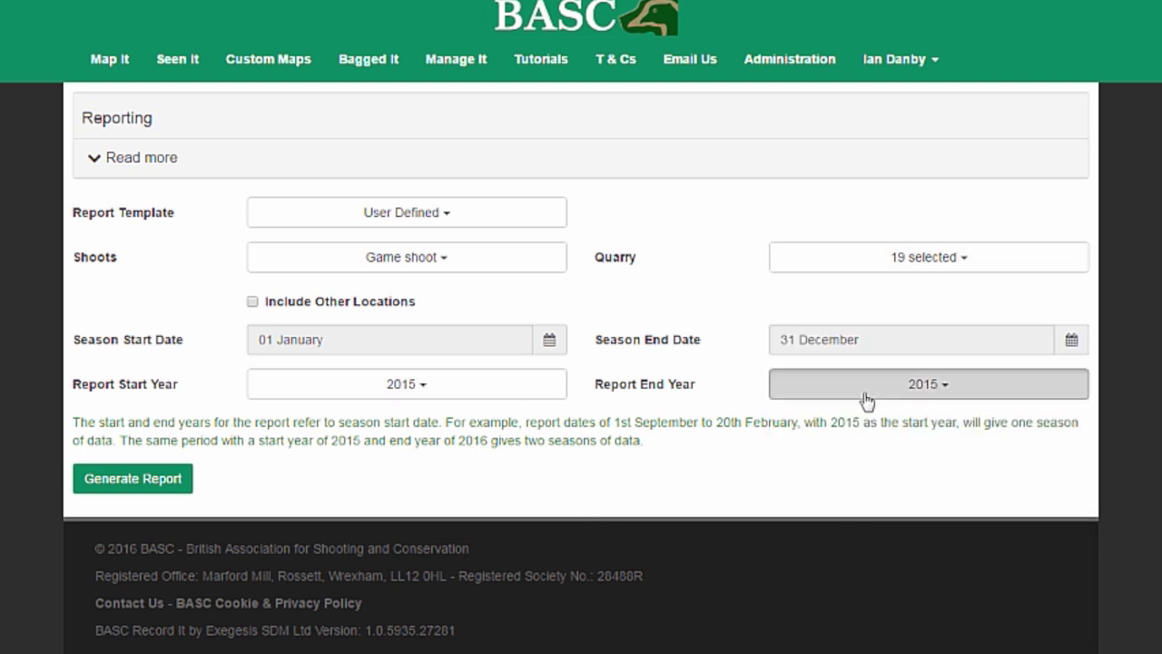
{"action": "left_click", "coordinate": [835, 416]}
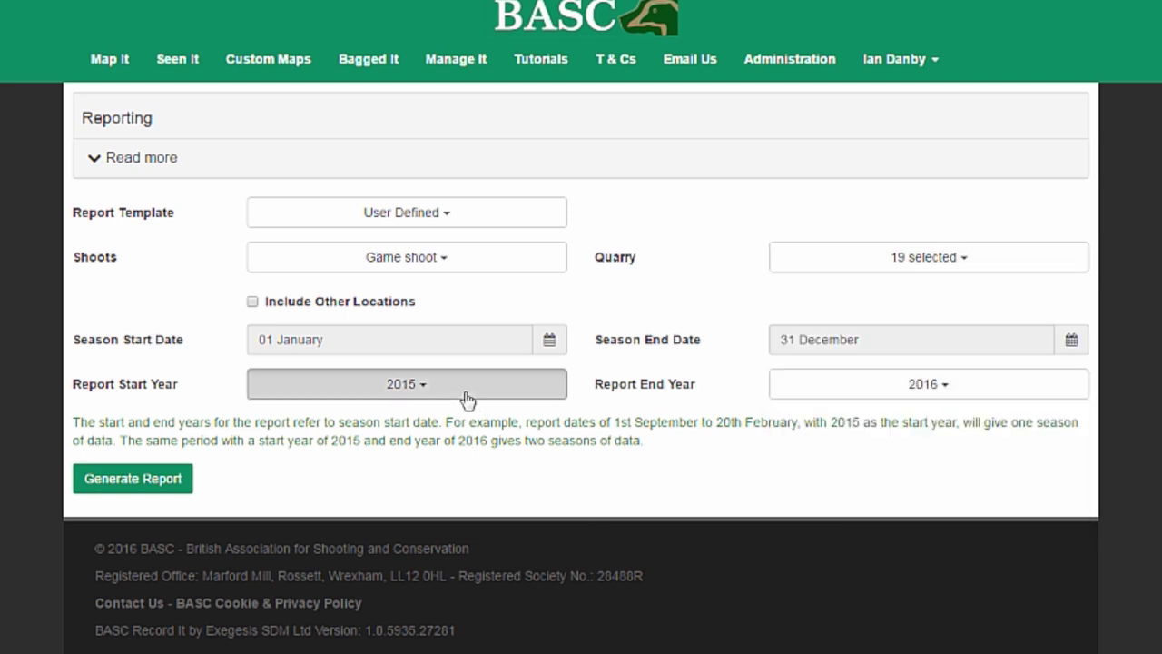
{"action": "left_click", "coordinate": [467, 396]}
{"action": "left_click", "coordinate": [445, 416]}
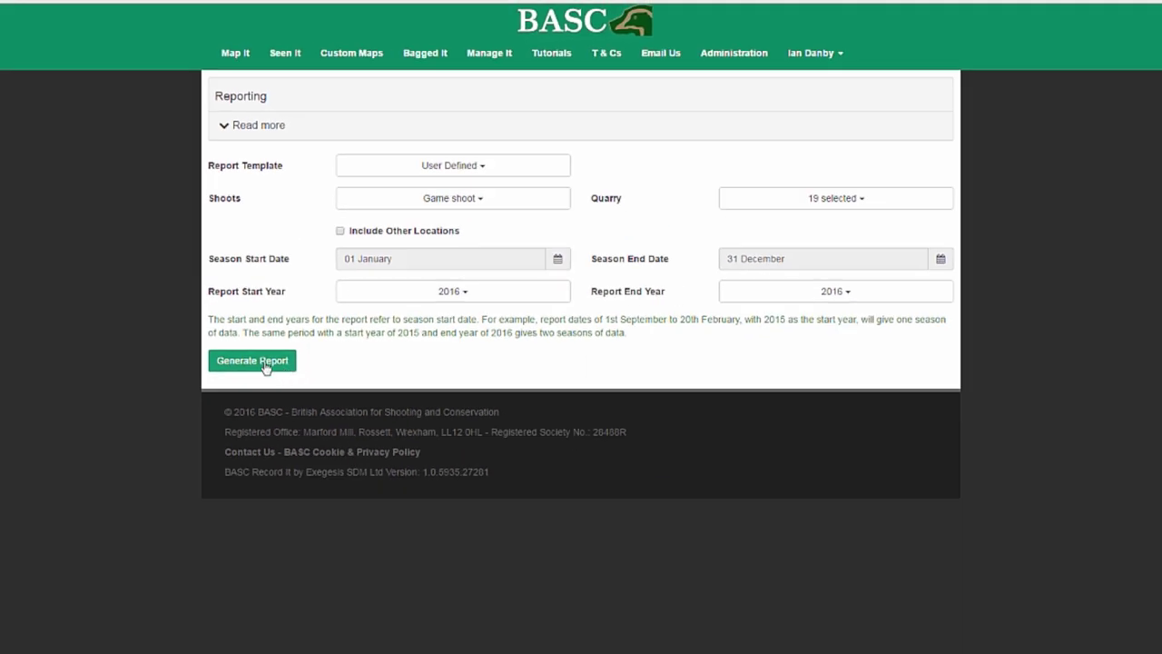
Step: Generate the 2016 bag report, review its Report Visits tab, and export it to Excel
{"action": "left_click", "coordinate": [253, 360]}
{"action": "scroll", "coordinate": [1009, 444], "scroll_direction": "down", "scroll_amount": 2}
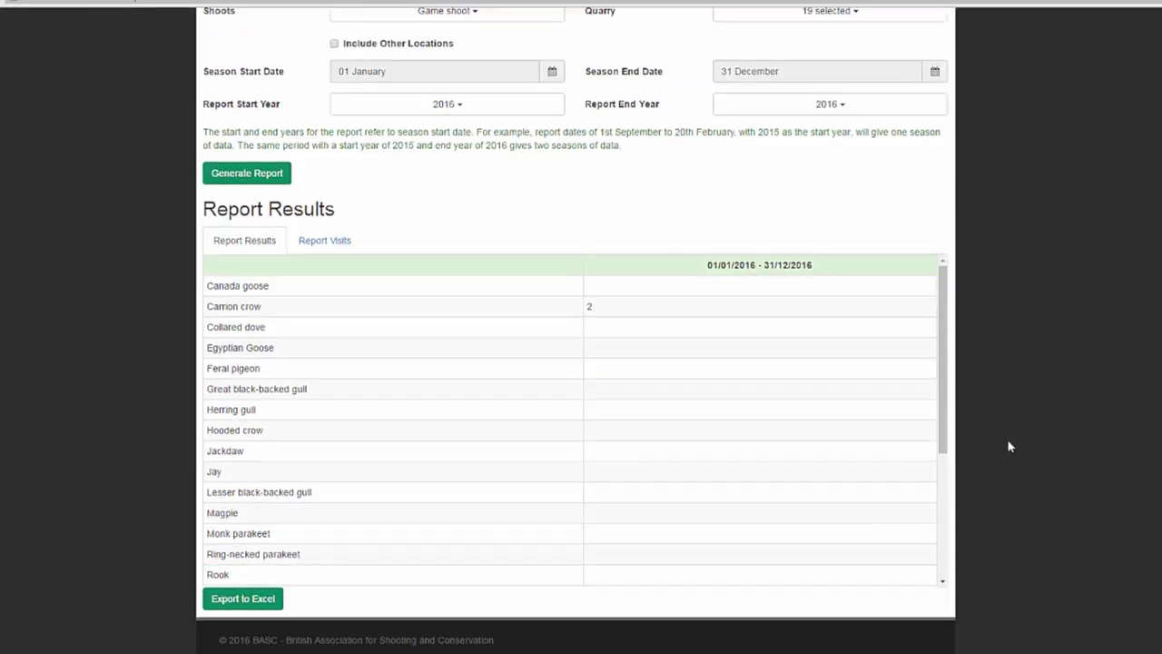
{"action": "left_click_drag", "start_coordinate": [939, 351], "coordinate": [958, 432]}
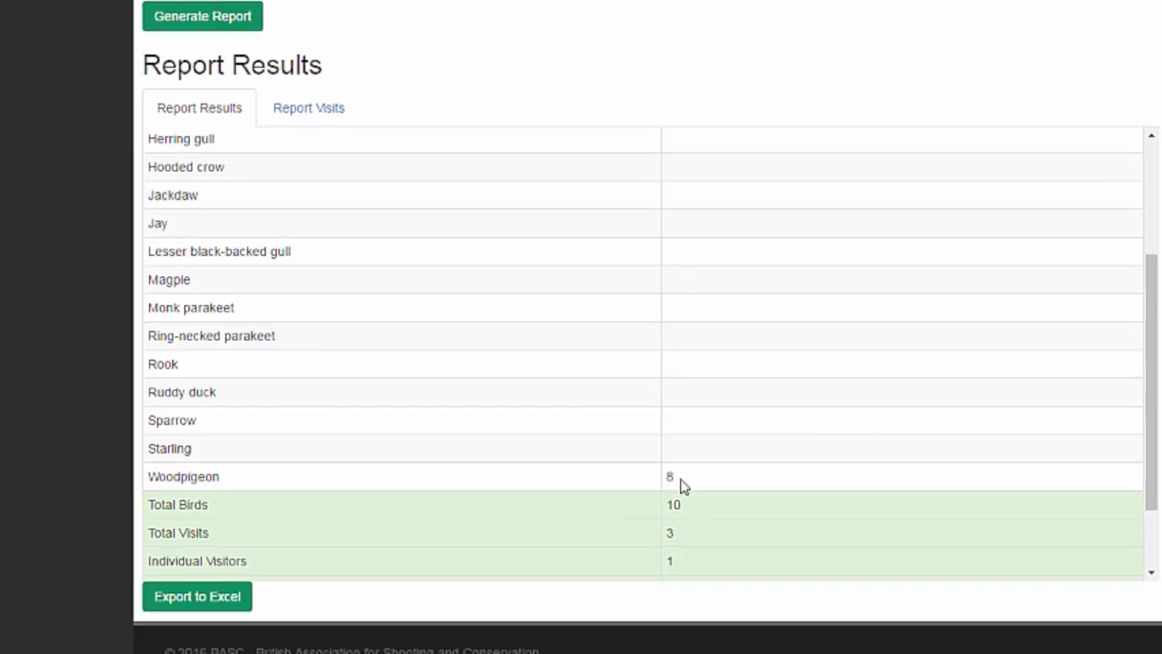
{"action": "left_click", "coordinate": [328, 121]}
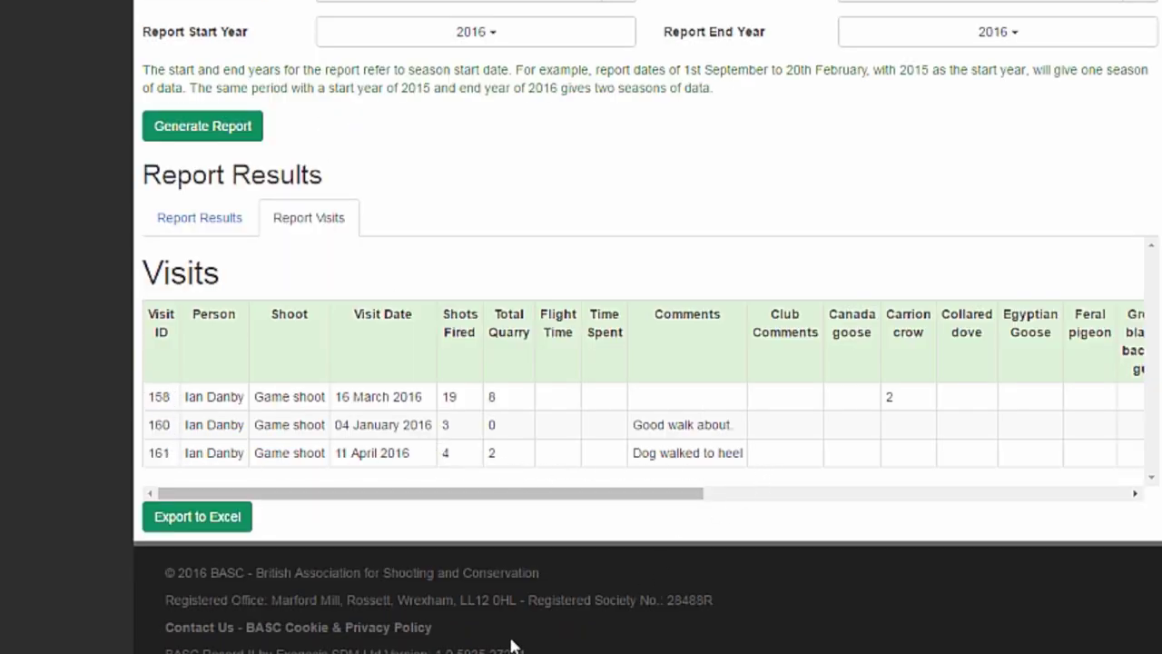
{"action": "left_click", "coordinate": [204, 525]}
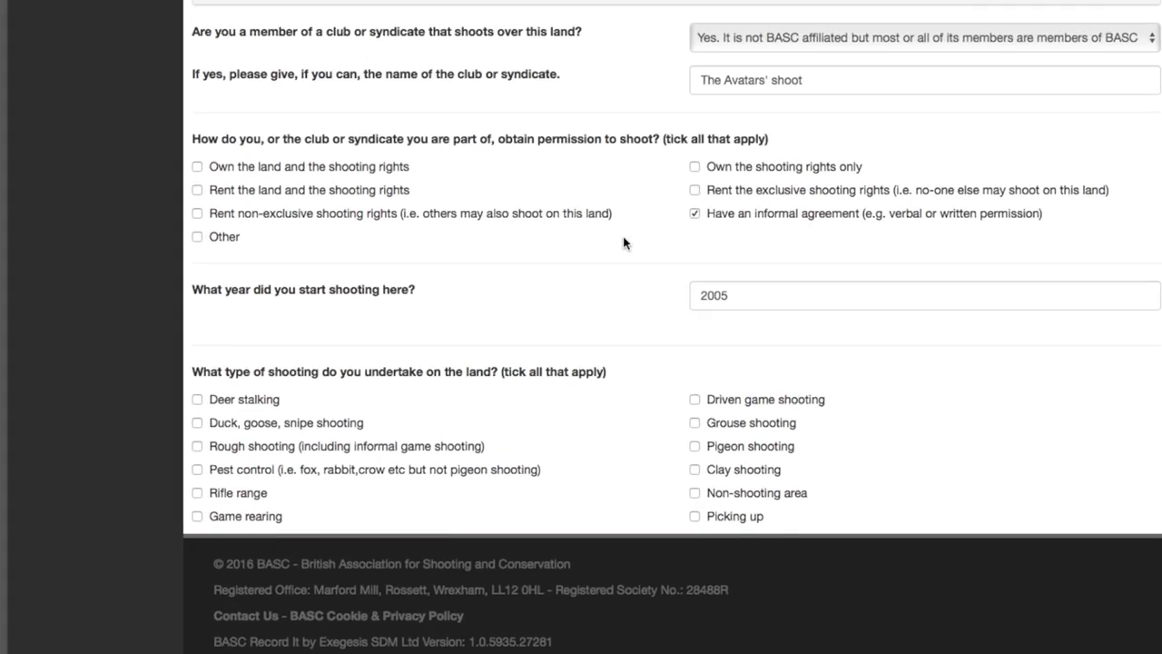
Step: Tick Duck/goose/snipe, Rough shooting and Pest control as shooting types
{"action": "left_click", "coordinate": [93, 410]}
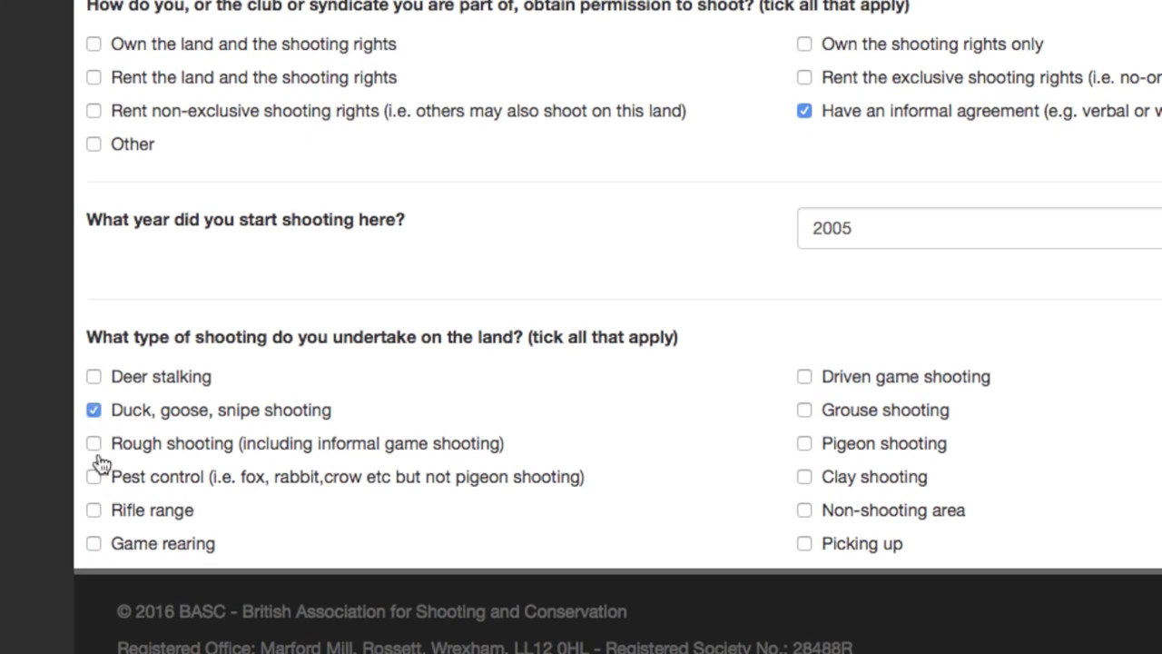
{"action": "left_click", "coordinate": [93, 443]}
{"action": "left_click", "coordinate": [94, 477]}
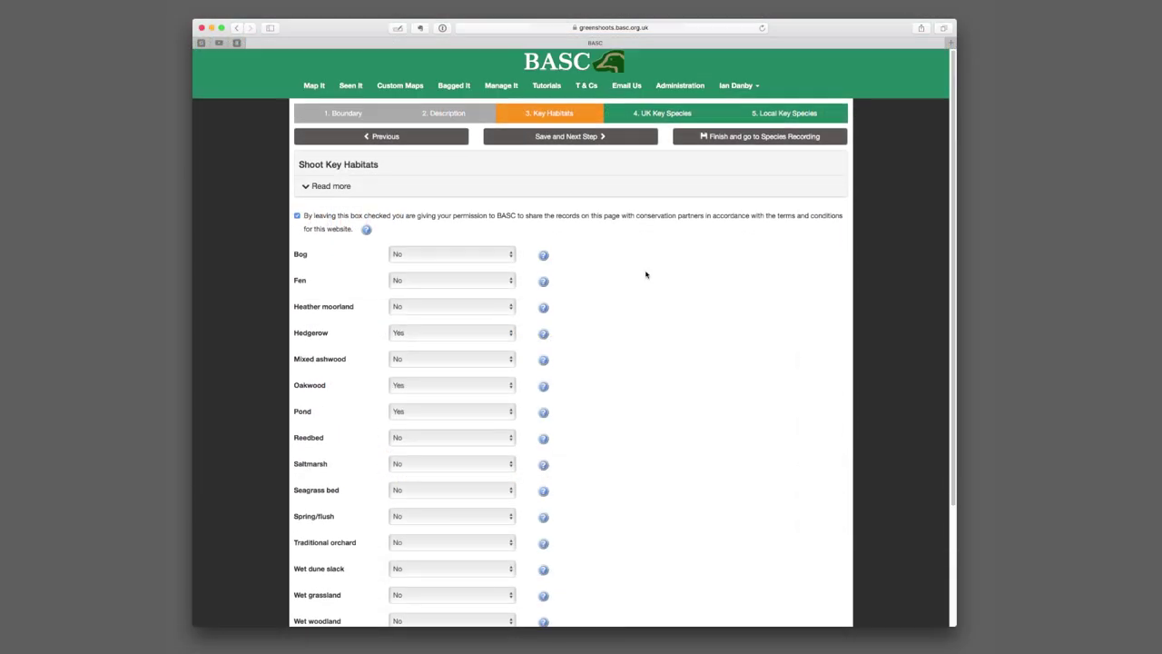
{"action": "scroll", "coordinate": [646, 274], "scroll_direction": "down", "scroll_amount": 2}
{"action": "scroll", "coordinate": [646, 274], "scroll_direction": "down", "scroll_amount": 2}
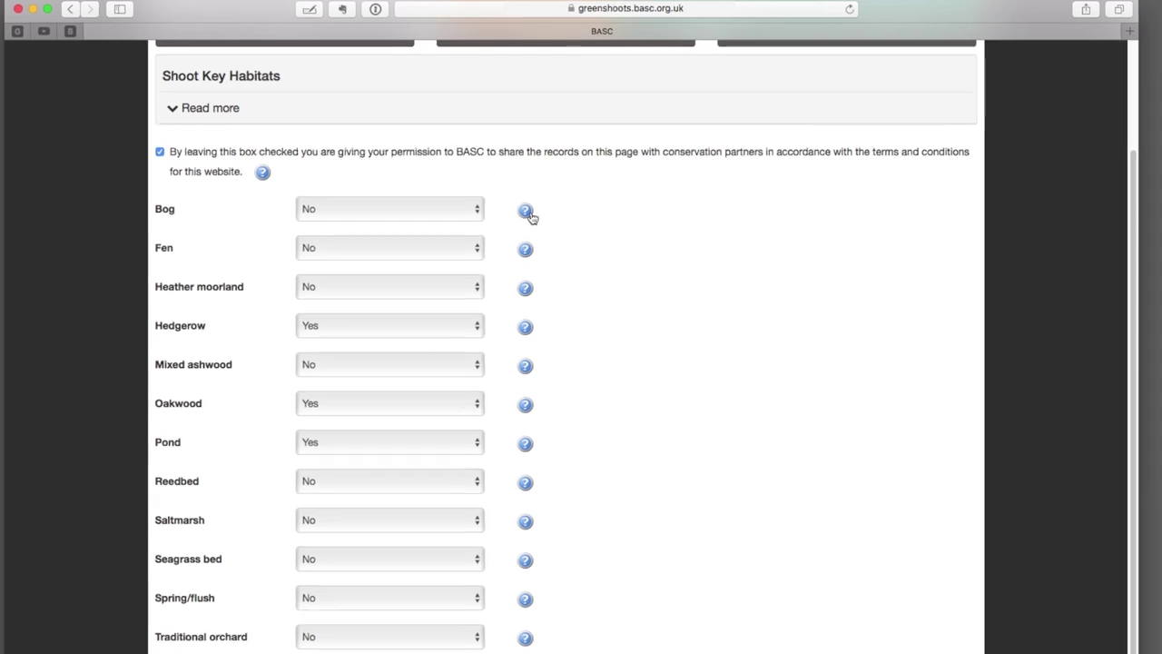
Step: Check the Bog and Mixed ashwood descriptions, set Mixed ashwood to Yes, and save the habitats
{"action": "left_click", "coordinate": [528, 213]}
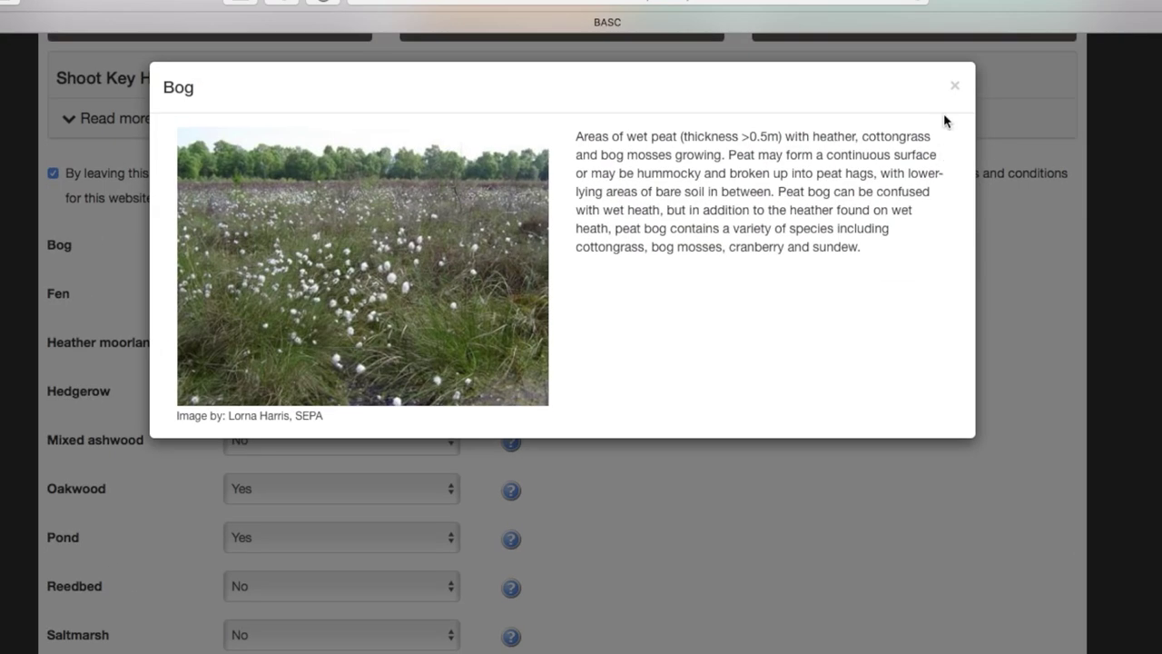
{"action": "left_click", "coordinate": [955, 89]}
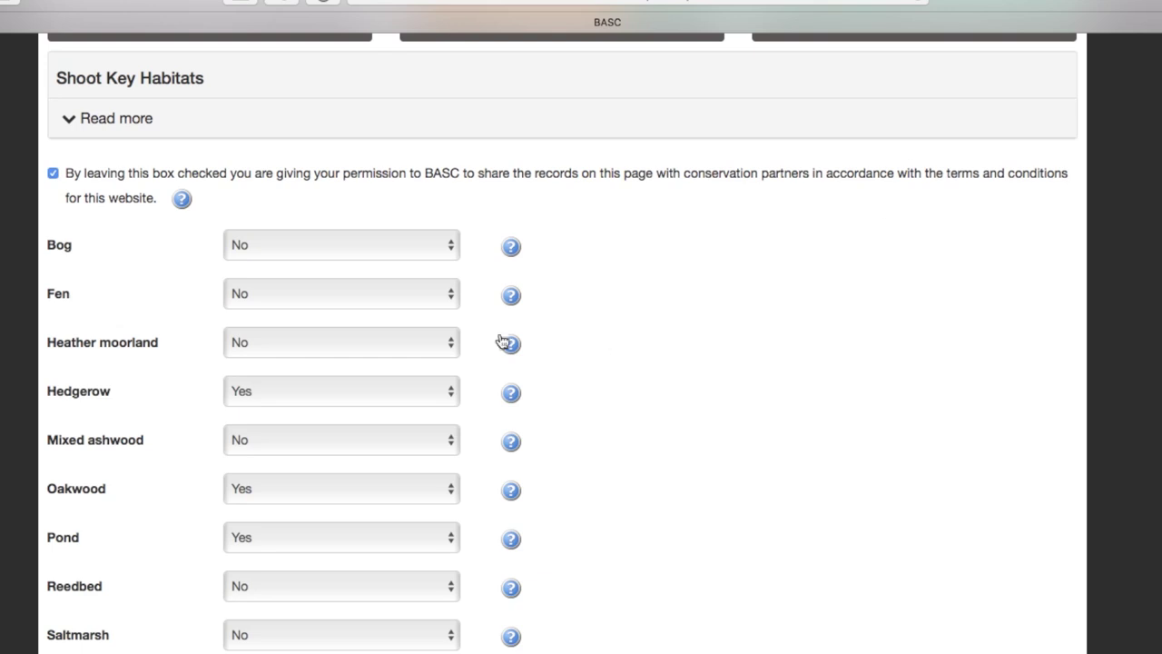
{"action": "left_click", "coordinate": [513, 443]}
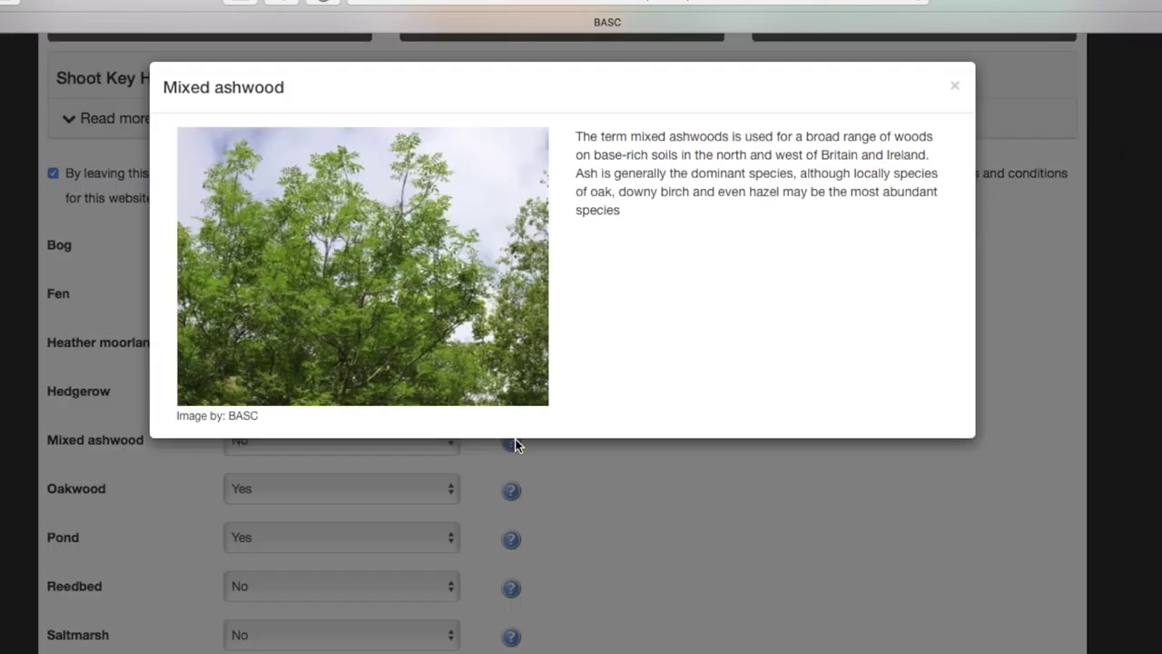
{"action": "left_click", "coordinate": [598, 487]}
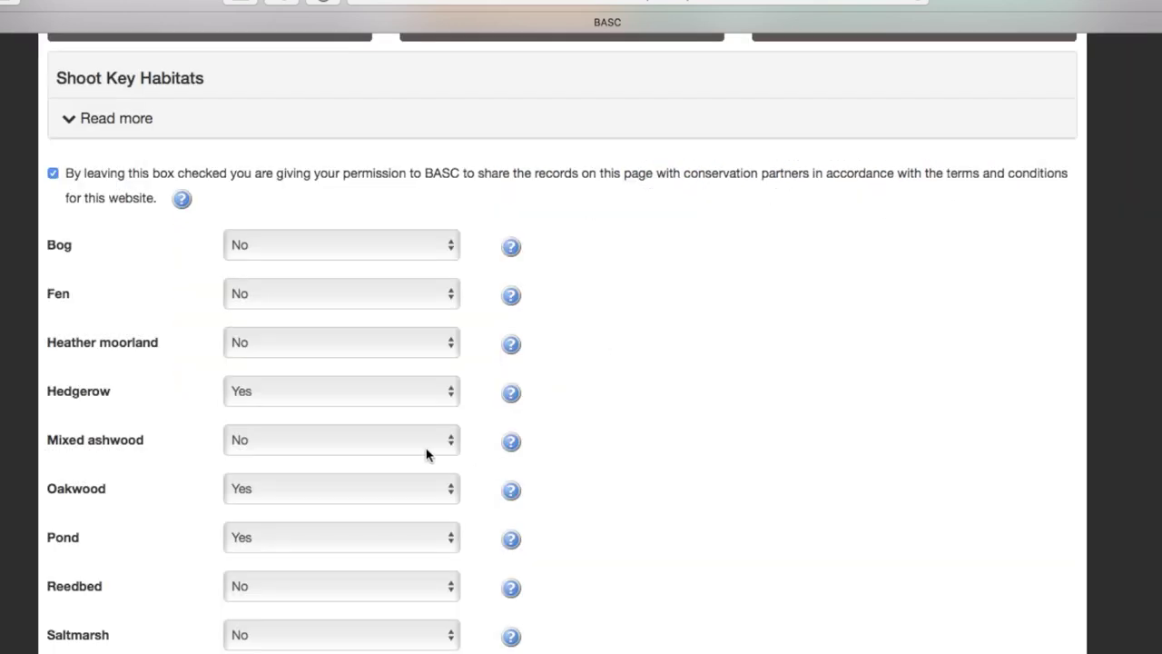
{"action": "left_click", "coordinate": [450, 445]}
{"action": "left_click", "coordinate": [438, 429]}
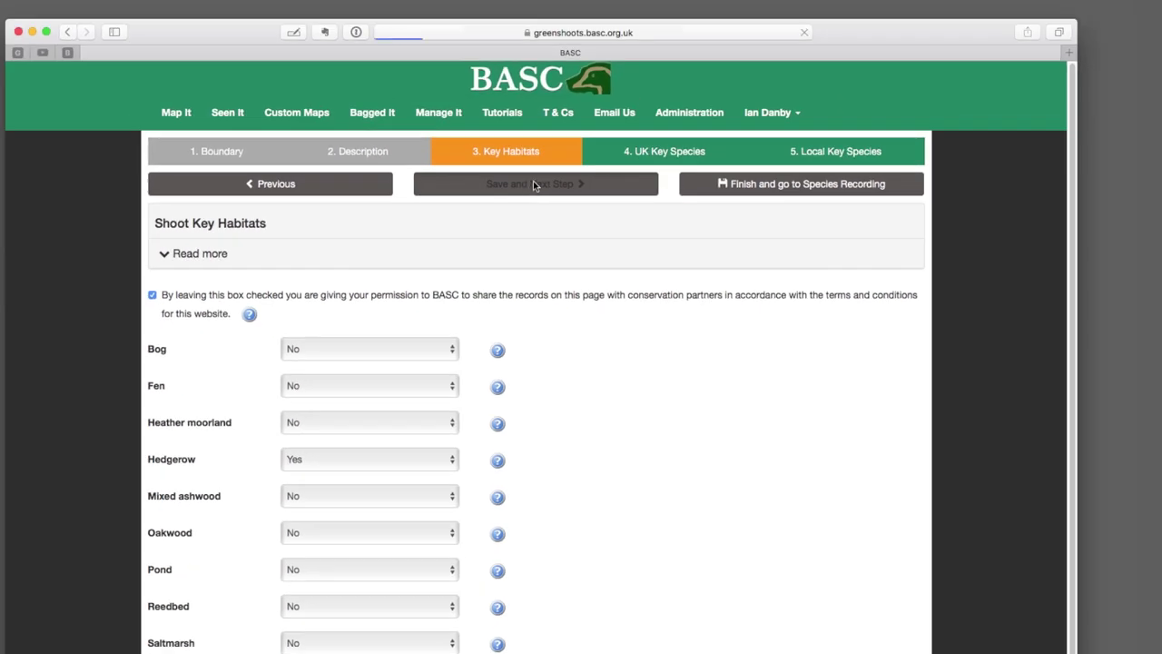
{"action": "left_click", "coordinate": [535, 184]}
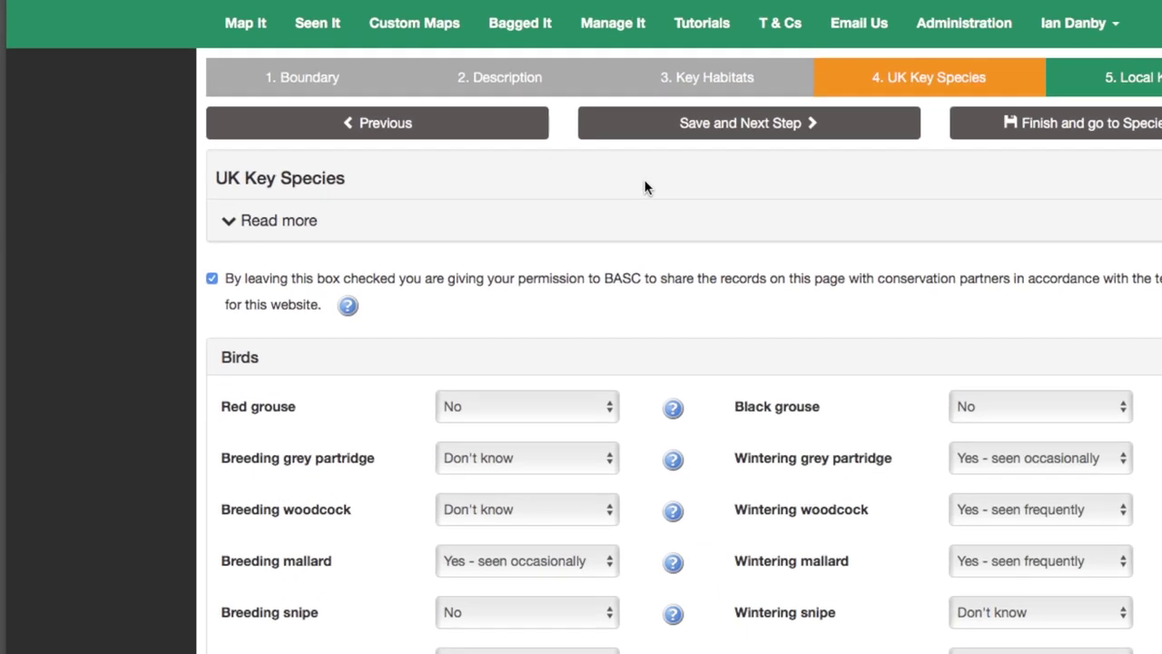